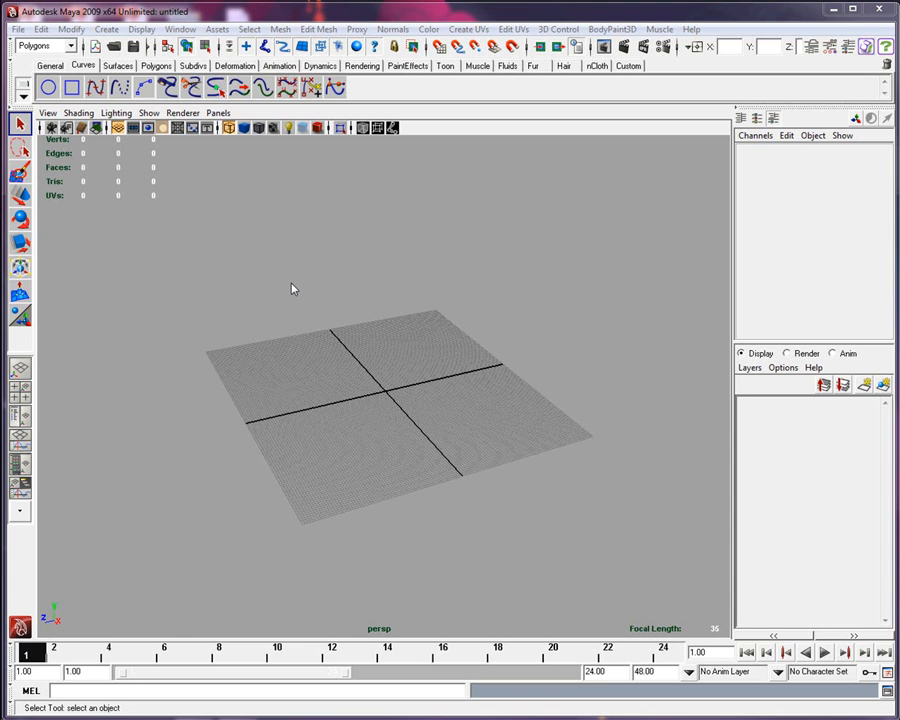
- Switch to the Rendering menu set and open the Hypershade window
{"action": "left_click", "coordinate": [45, 46]}
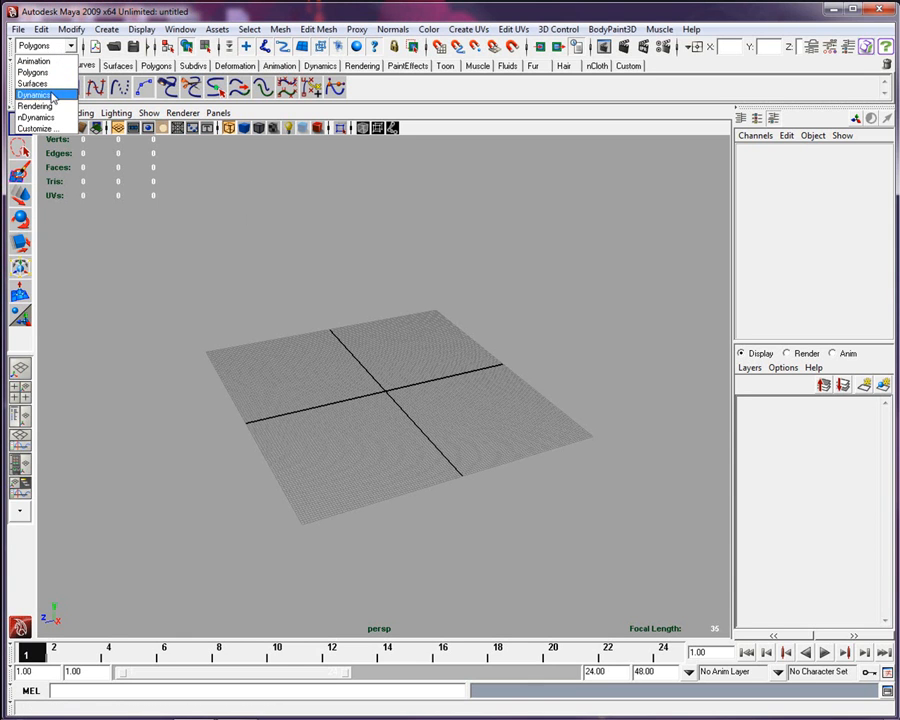
{"action": "left_click", "coordinate": [35, 106]}
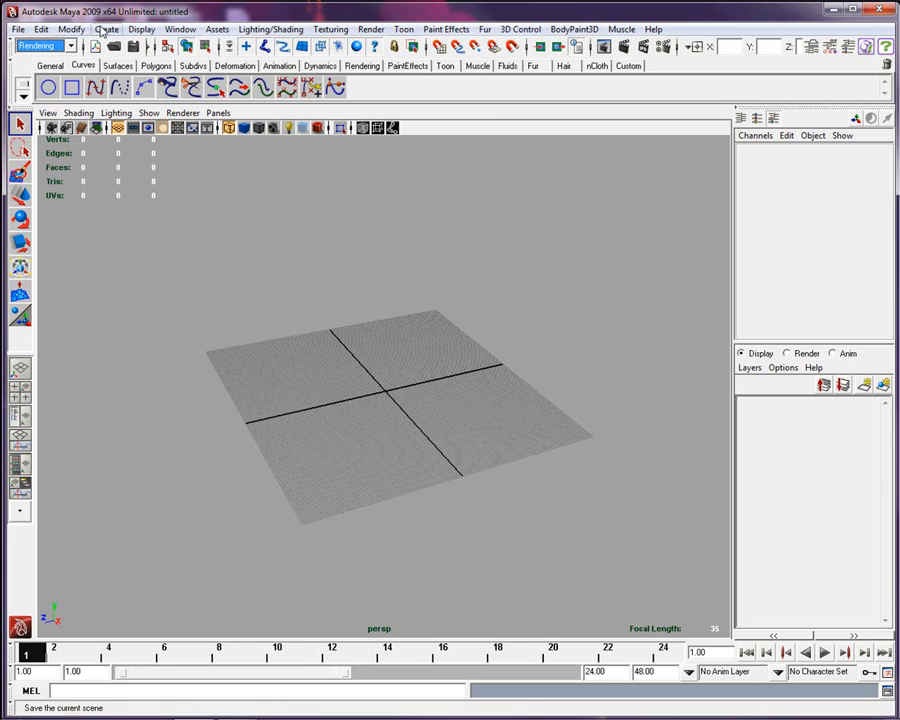
{"action": "left_click", "coordinate": [179, 30]}
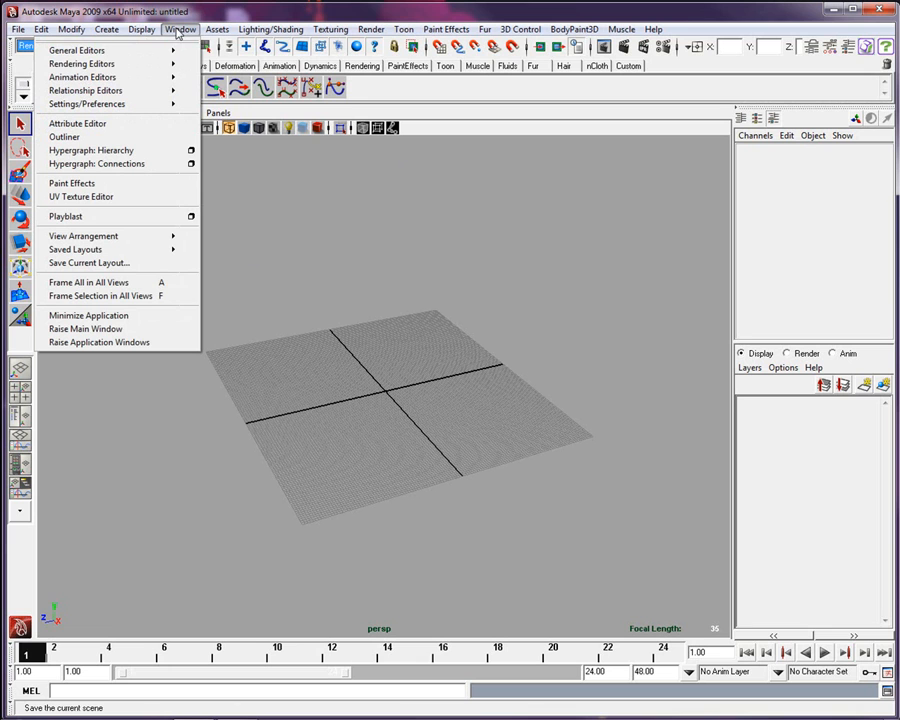
{"action": "mouse_move", "coordinate": [127, 67]}
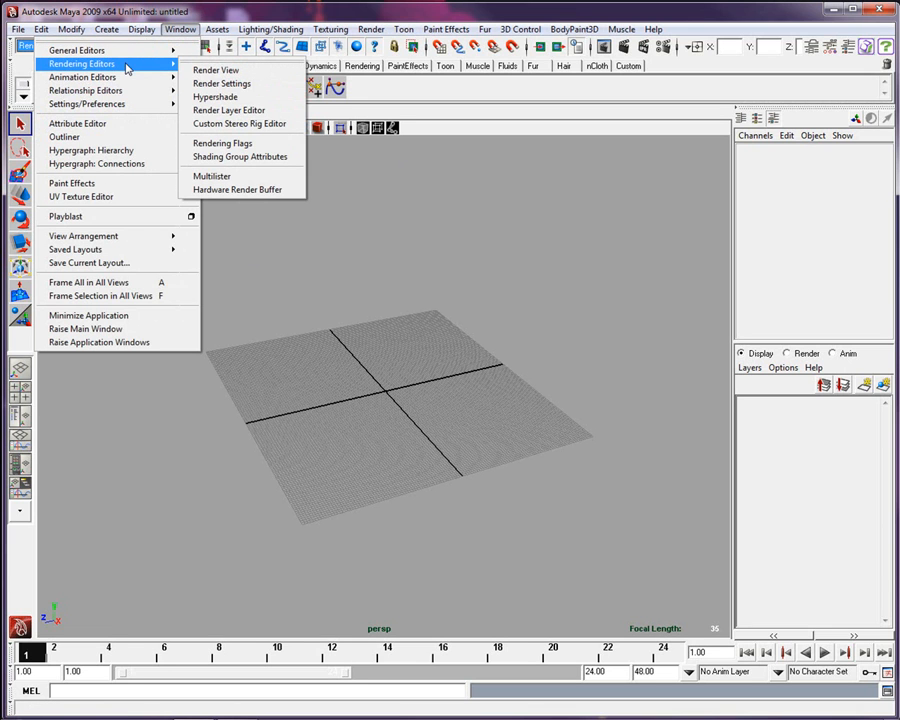
{"action": "left_click", "coordinate": [227, 98]}
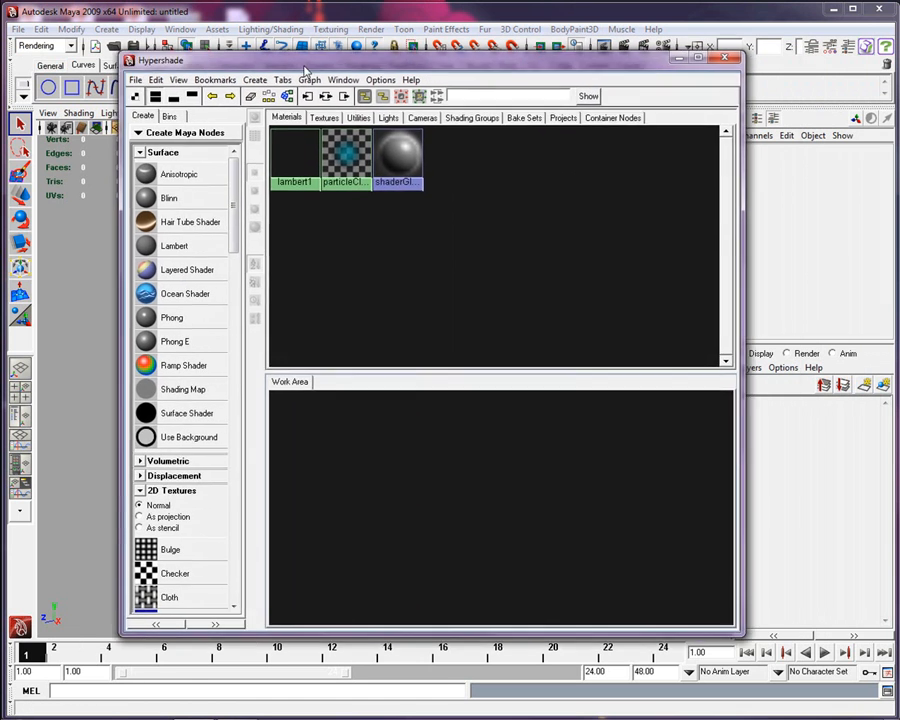
- Make the Hypershade window wider and shorter, and reposition it over the viewport
{"action": "left_click_drag", "start_coordinate": [322, 54], "coordinate": [242, 76]}
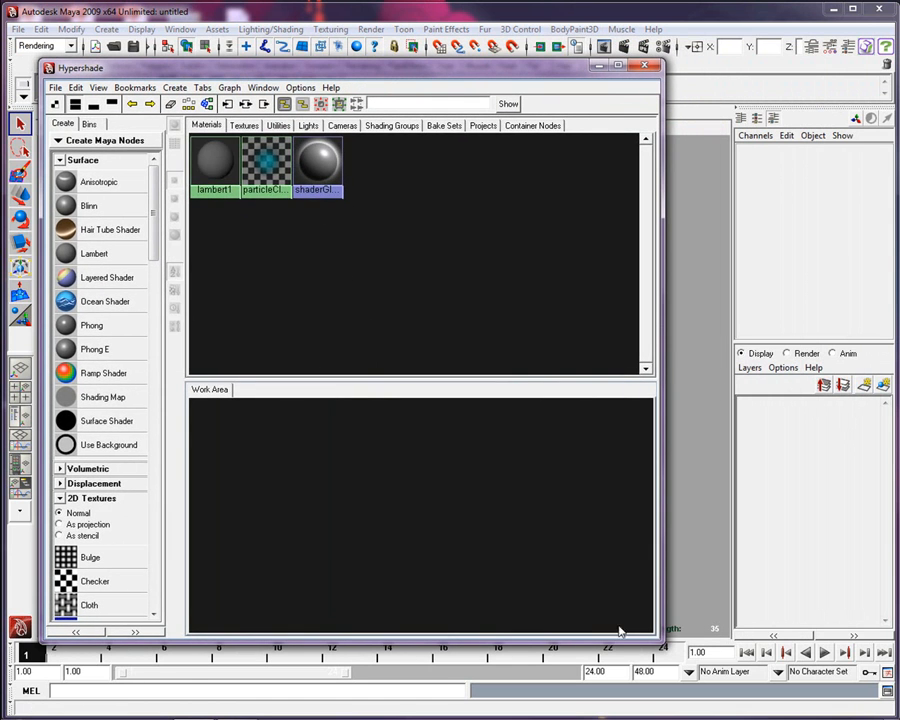
{"action": "left_click_drag", "start_coordinate": [661, 638], "coordinate": [719, 576]}
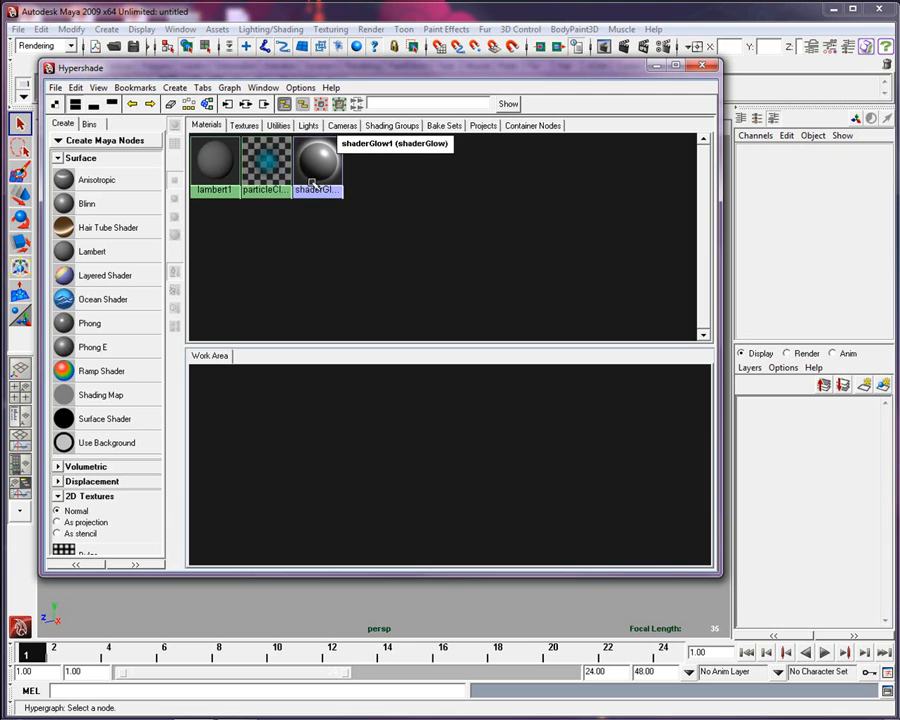
{"action": "left_click_drag", "start_coordinate": [332, 74], "coordinate": [445, 118]}
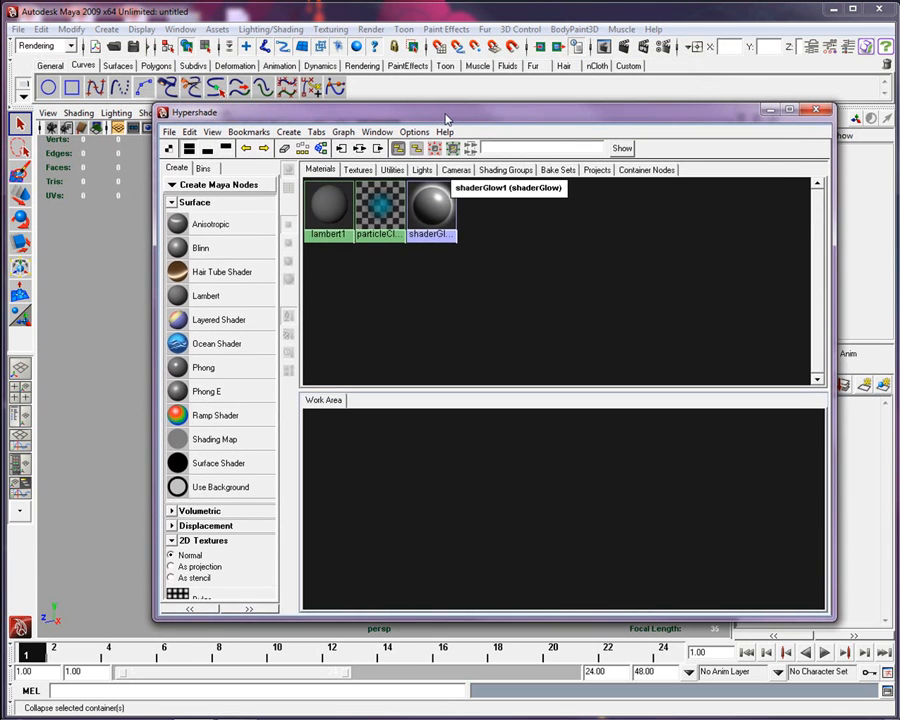
- Inspect the default lambert1, particleCloud1 and shaderGlow1 materials by selecting them in turn
{"action": "left_click", "coordinate": [320, 206]}
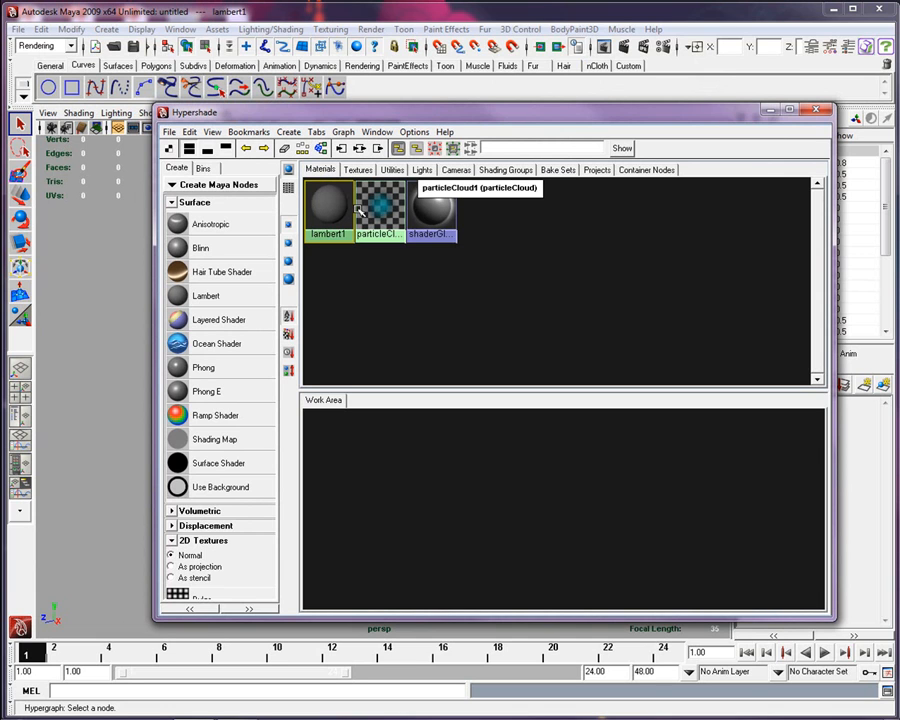
{"action": "left_click", "coordinate": [370, 208]}
{"action": "left_click", "coordinate": [423, 212]}
{"action": "left_click", "coordinate": [333, 230]}
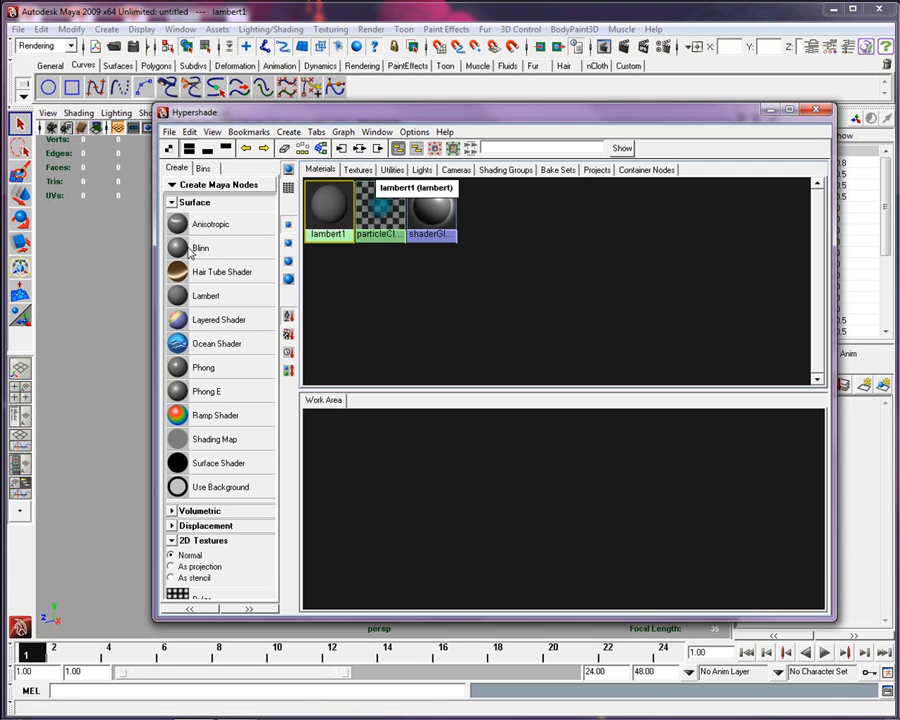
- Uncover the viewport and create a polygon sphere freehand near the grid's corner
{"action": "left_click_drag", "start_coordinate": [230, 118], "coordinate": [399, 132]}
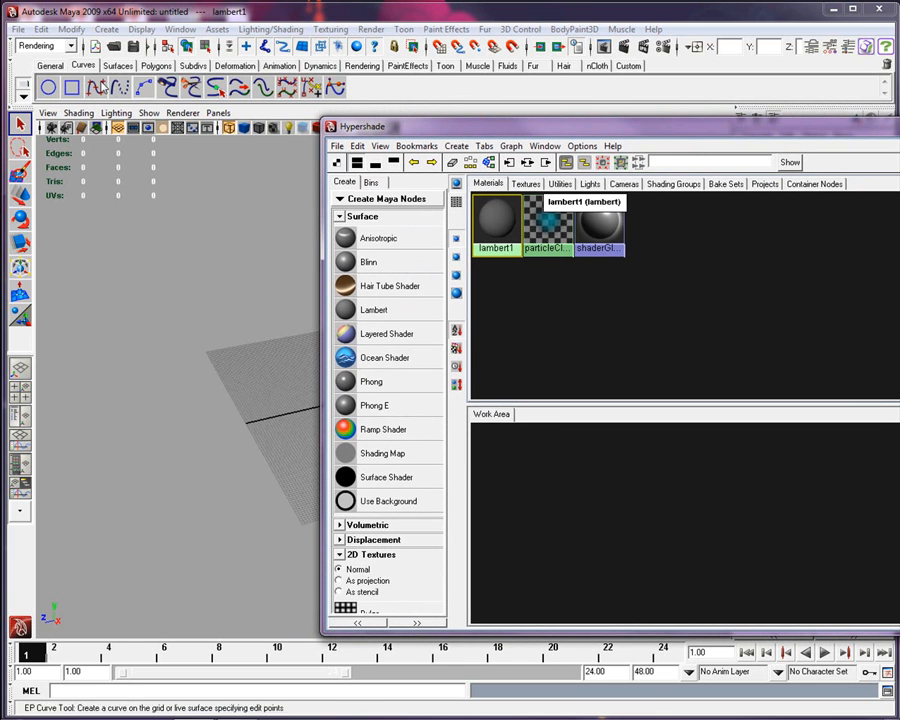
{"action": "left_click", "coordinate": [155, 65]}
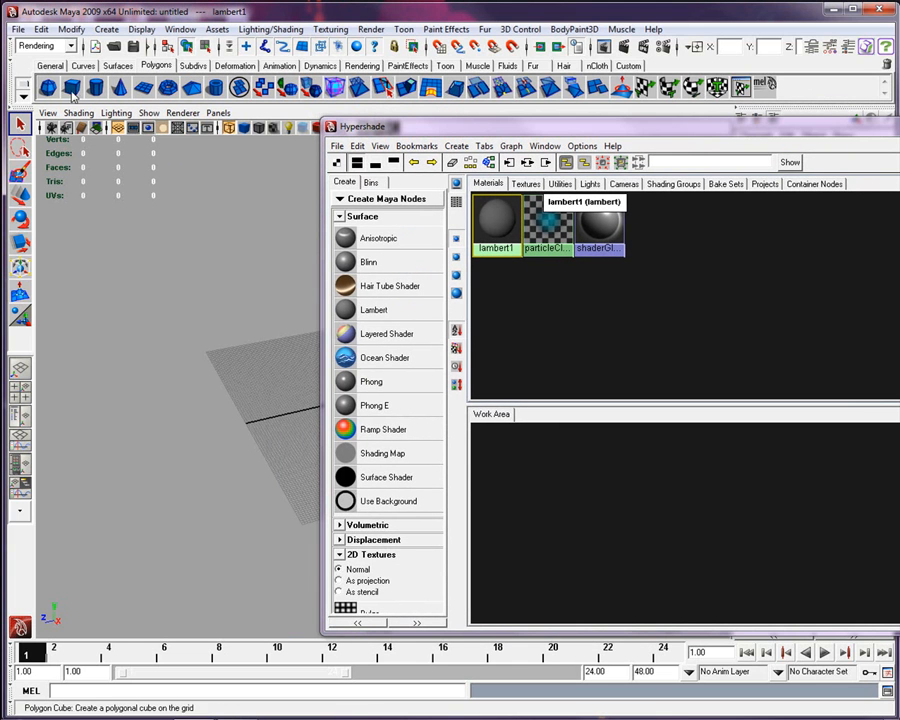
{"action": "left_click", "coordinate": [47, 87]}
{"action": "left_click_drag", "start_coordinate": [207, 399], "coordinate": [221, 433]}
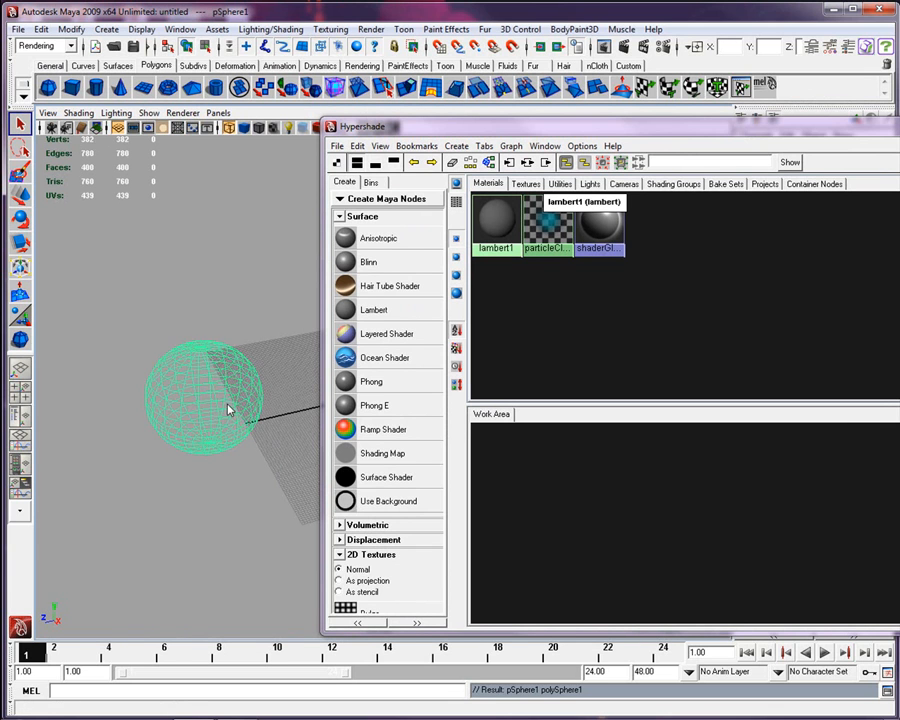
- Compare the sphere in smooth-shaded and scene-lighting display, leaving the viewport in smooth-shaded mode
{"action": "key", "text": "5"}
{"action": "key", "text": "7"}
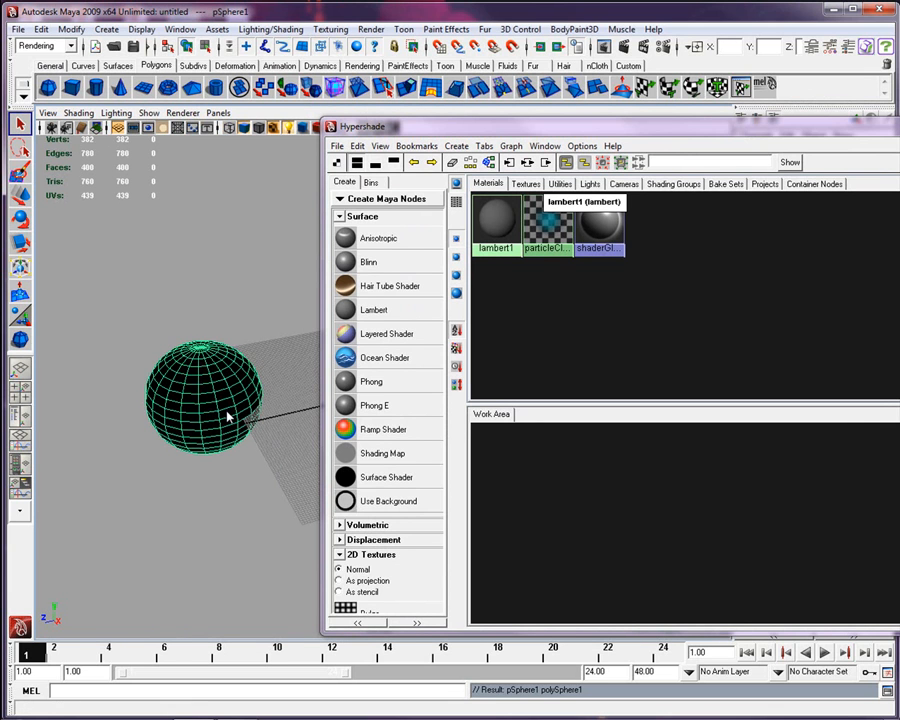
{"action": "key", "text": "5"}
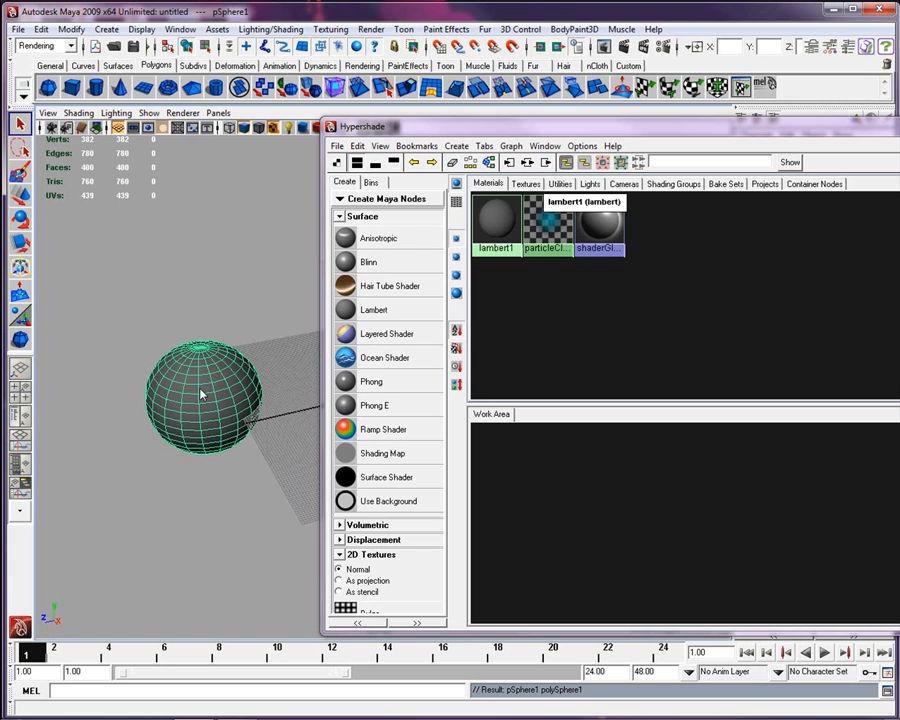
{"action": "key", "text": "7"}
{"action": "left_click", "coordinate": [350, 373]}
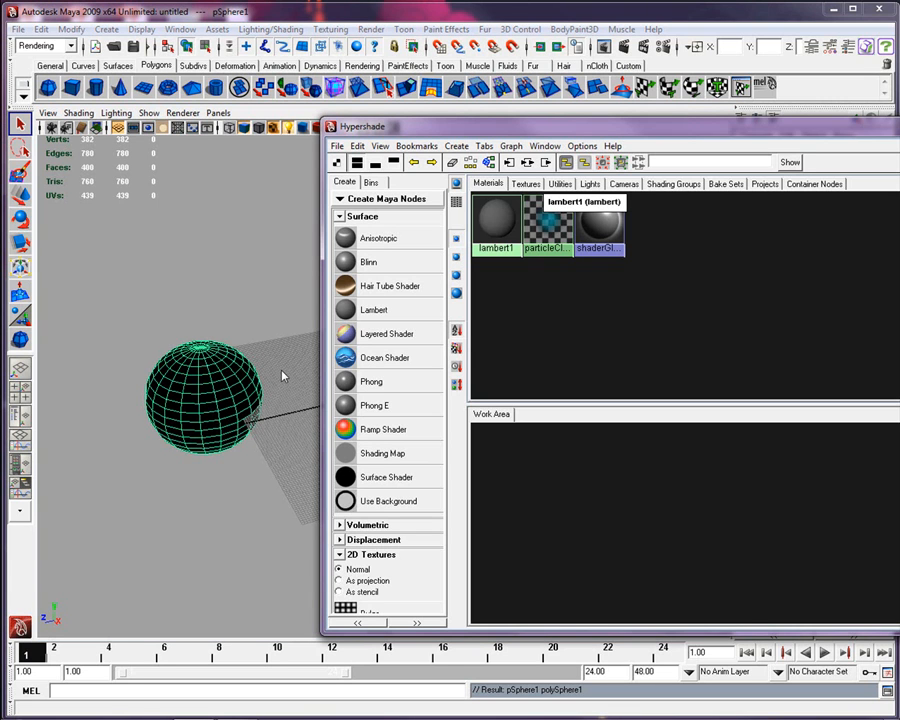
{"action": "key", "text": "5"}
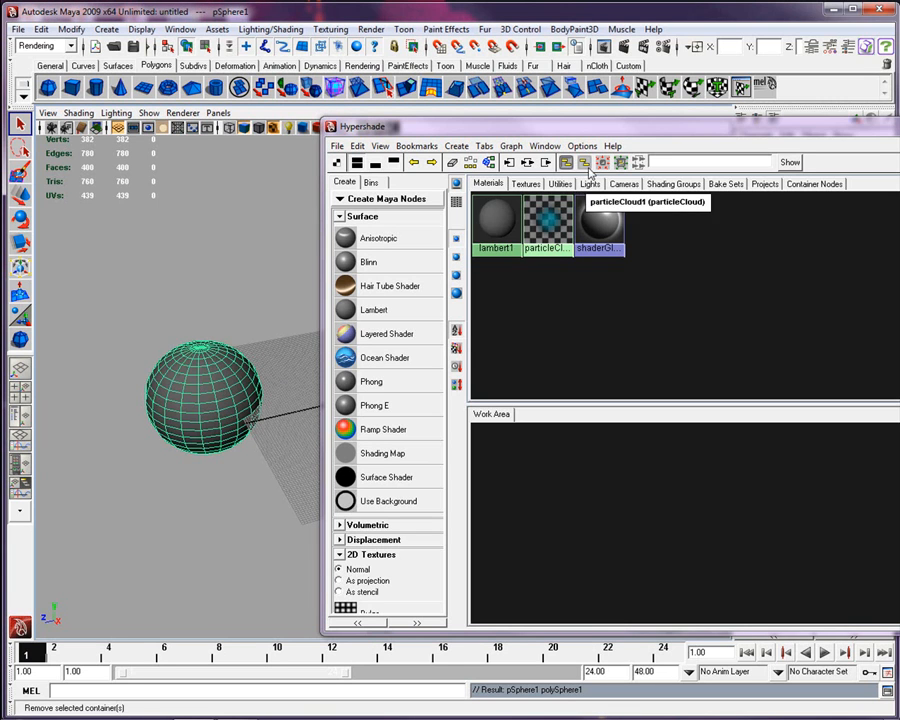
- Shrink the Hypershade window and place it beside the sphere so both fit on screen
{"action": "left_click_drag", "start_coordinate": [587, 120], "coordinate": [496, 102]}
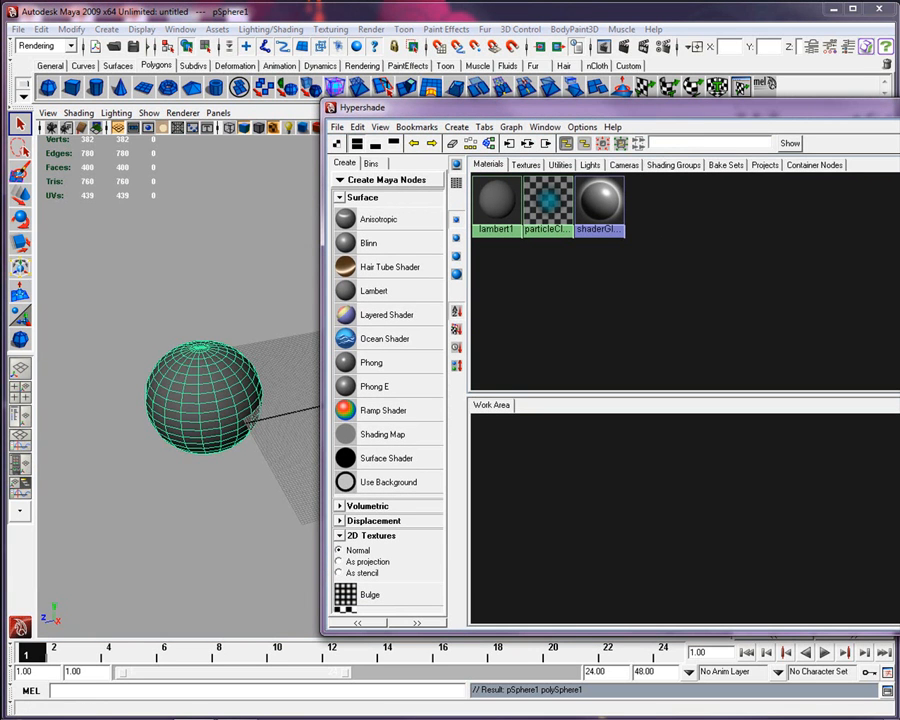
{"action": "left_click_drag", "start_coordinate": [898, 634], "coordinate": [884, 496]}
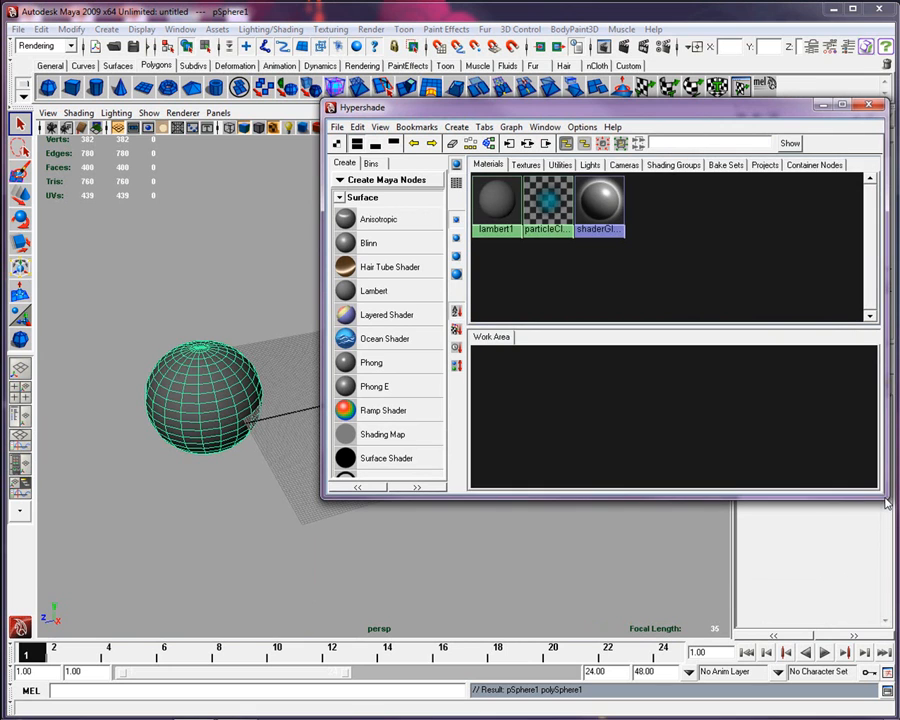
{"action": "left_click_drag", "start_coordinate": [594, 114], "coordinate": [603, 117]}
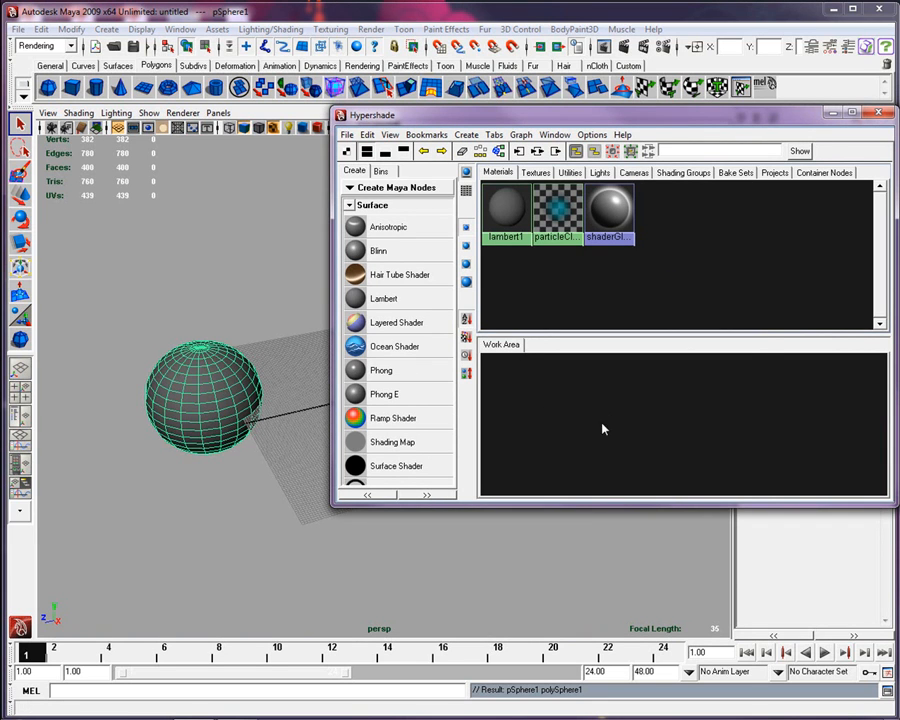
- Graph the input and output connections of lambert1 and move its node to the far side of the shading engine nodes
{"action": "left_click", "coordinate": [505, 205]}
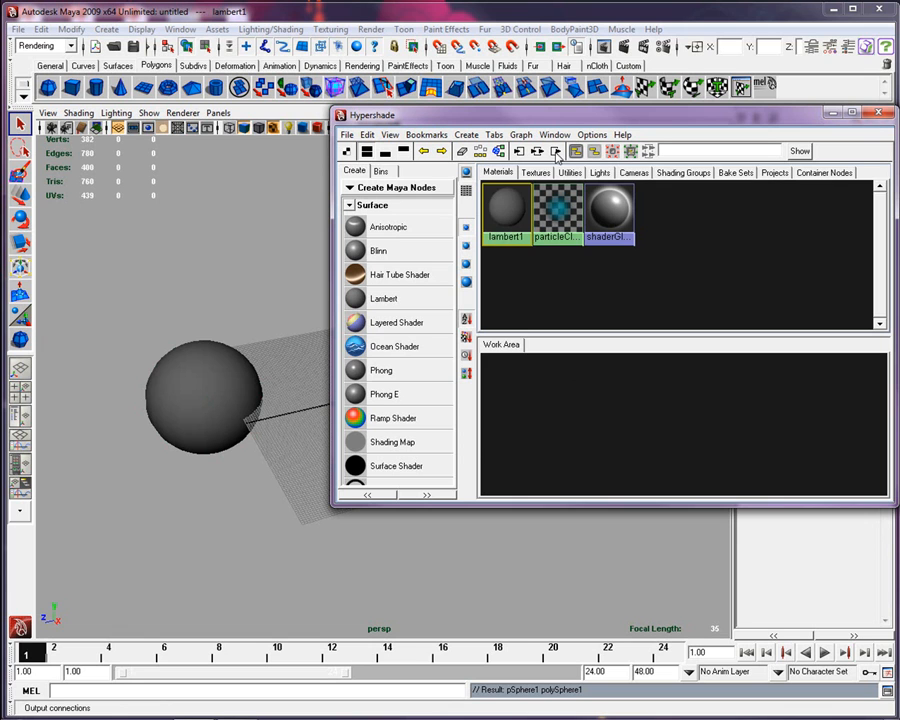
{"action": "left_click", "coordinate": [537, 151]}
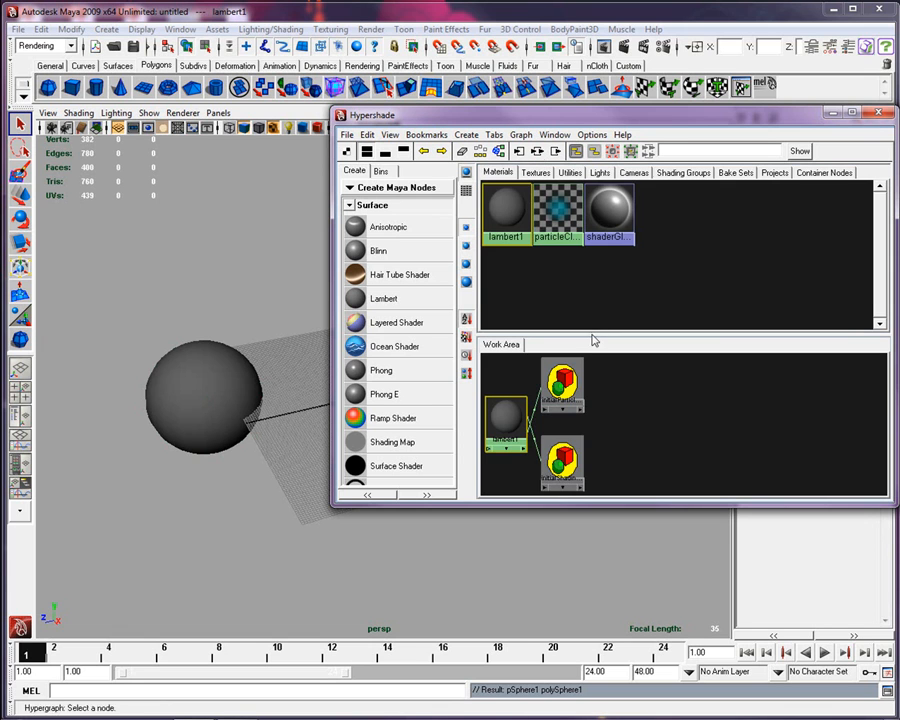
{"action": "left_click_drag", "start_coordinate": [501, 446], "coordinate": [697, 446]}
{"action": "left_click", "coordinate": [562, 385]}
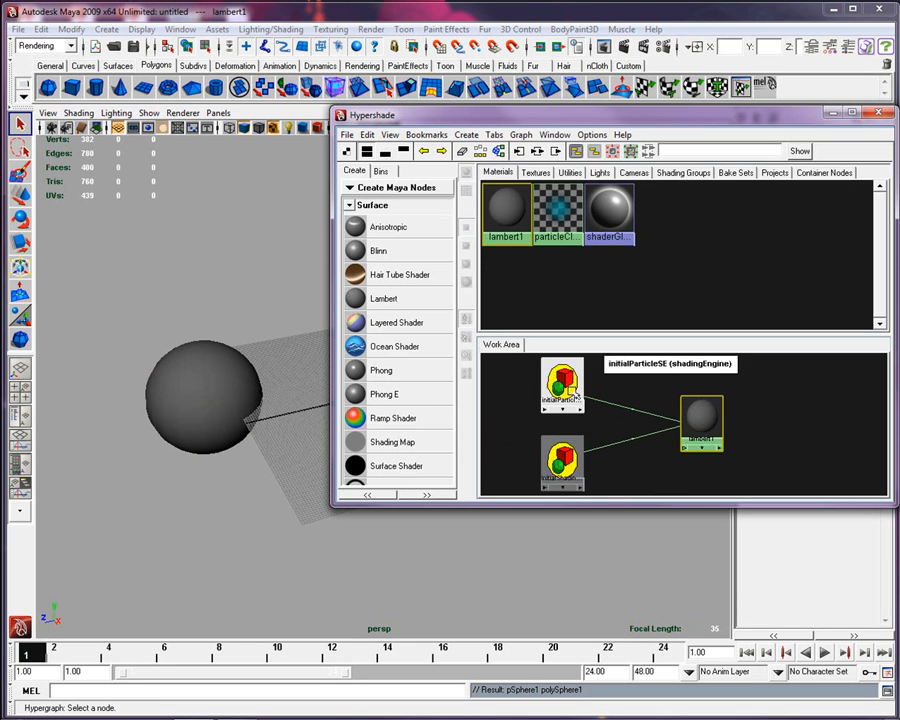
{"action": "left_click", "coordinate": [698, 412]}
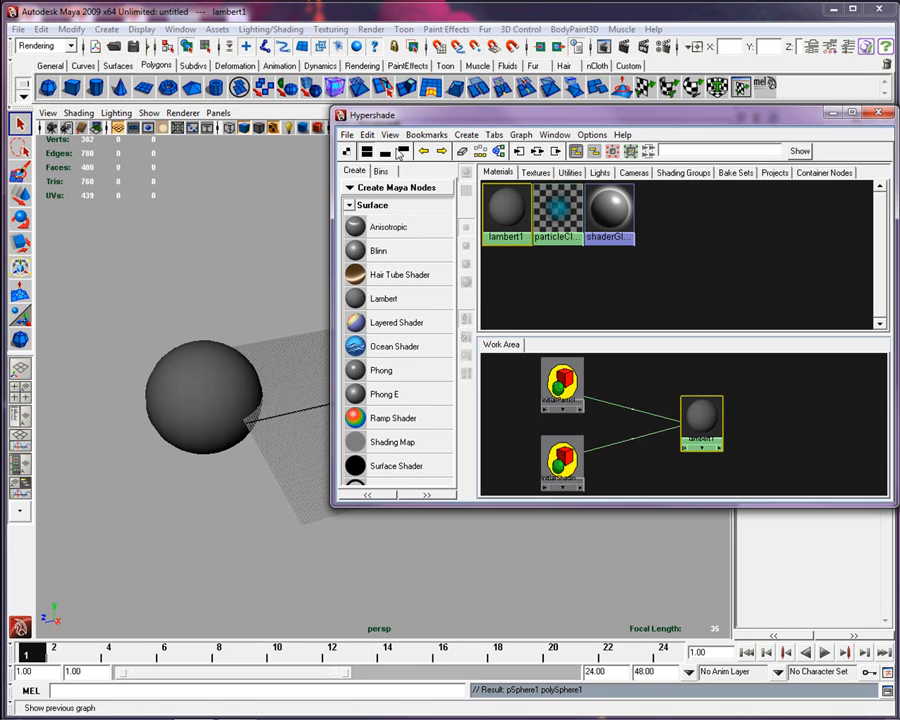
{"action": "left_click", "coordinate": [346, 134]}
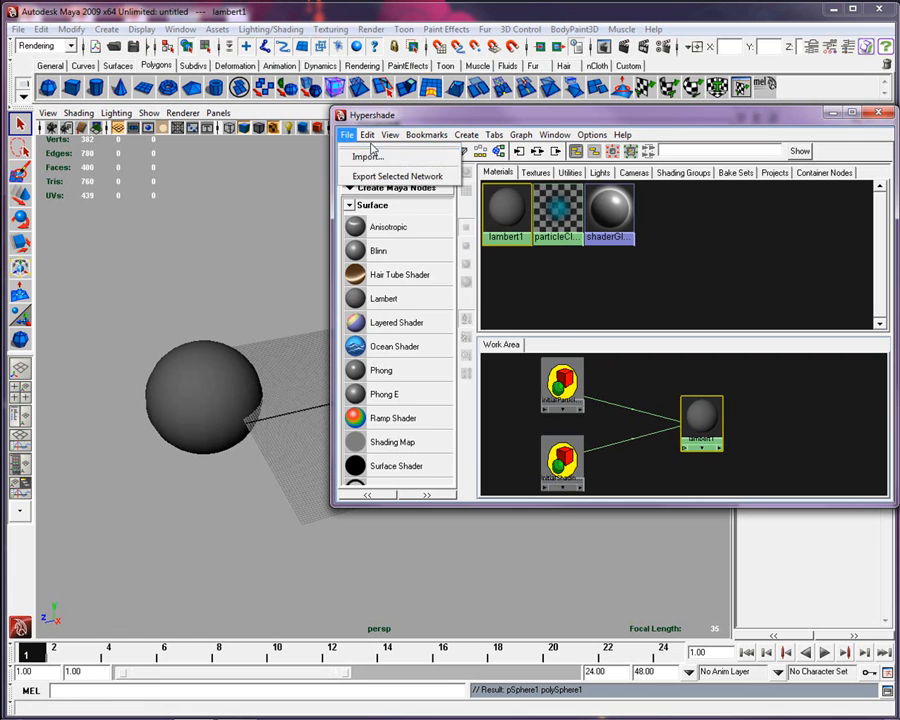
{"action": "mouse_move", "coordinate": [369, 136]}
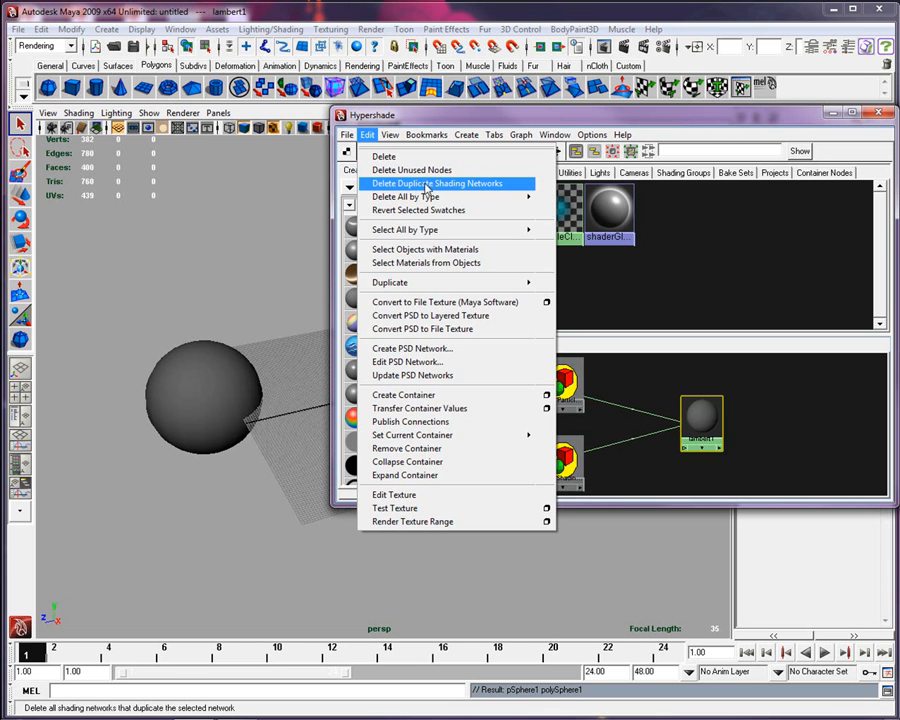
{"action": "mouse_move", "coordinate": [422, 207]}
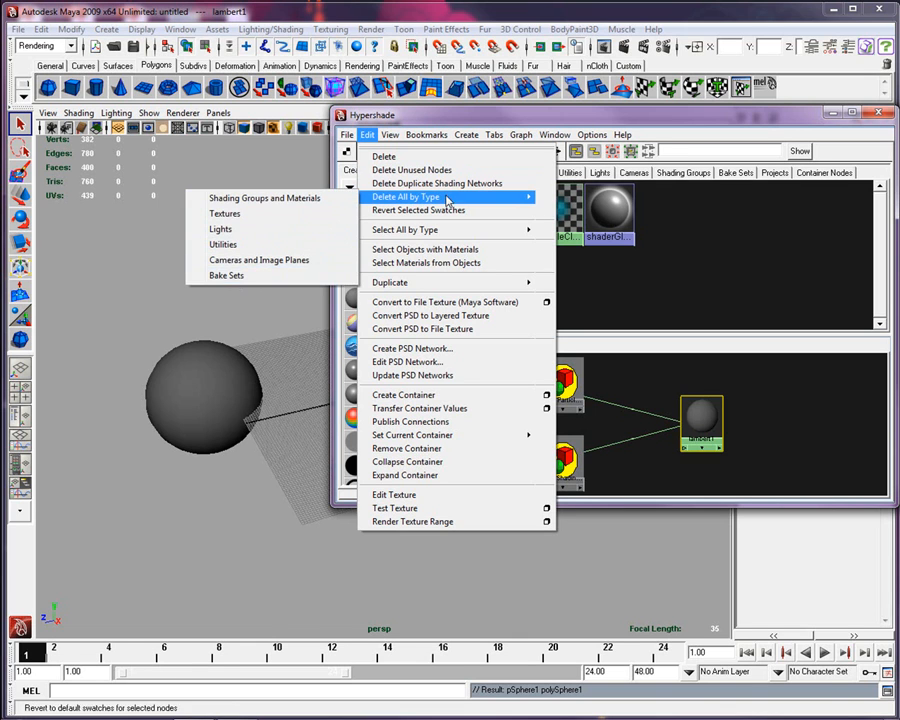
{"action": "mouse_move", "coordinate": [470, 229]}
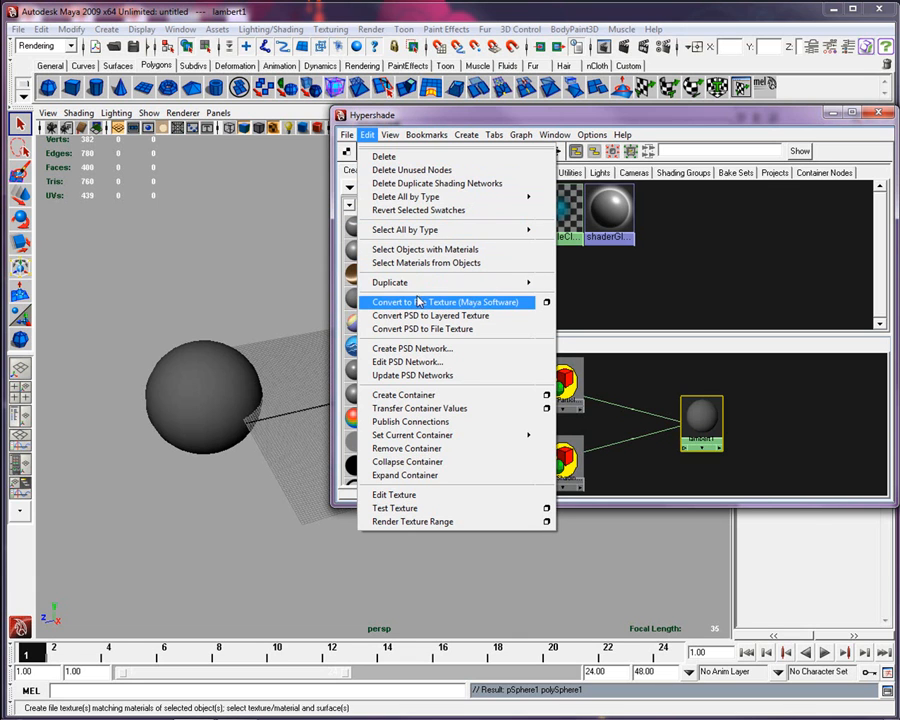
{"action": "mouse_move", "coordinate": [432, 289]}
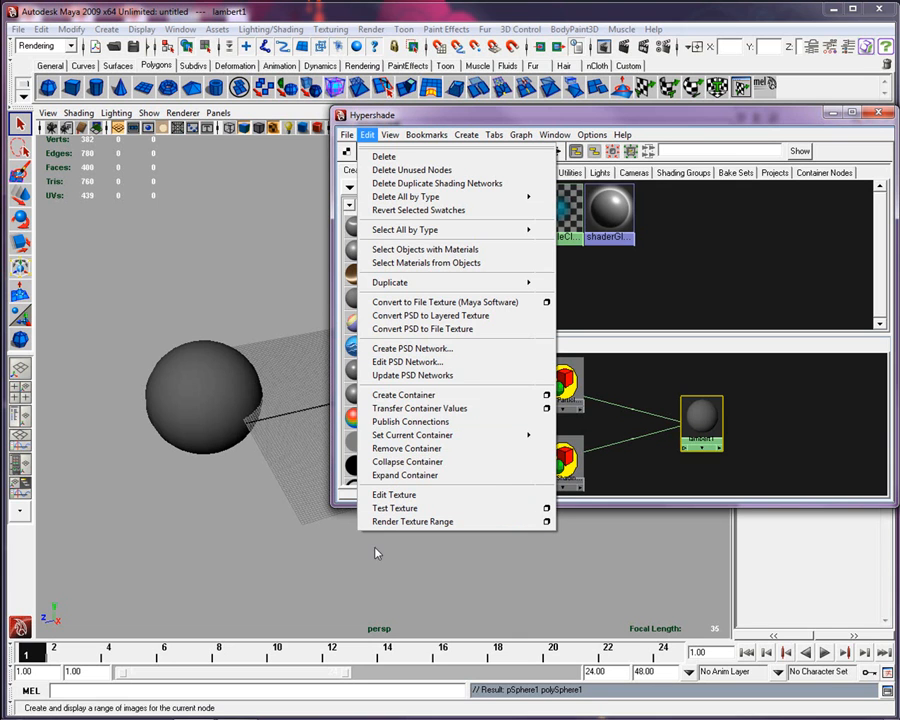
{"action": "left_click", "coordinate": [368, 135]}
{"action": "left_click", "coordinate": [395, 142]}
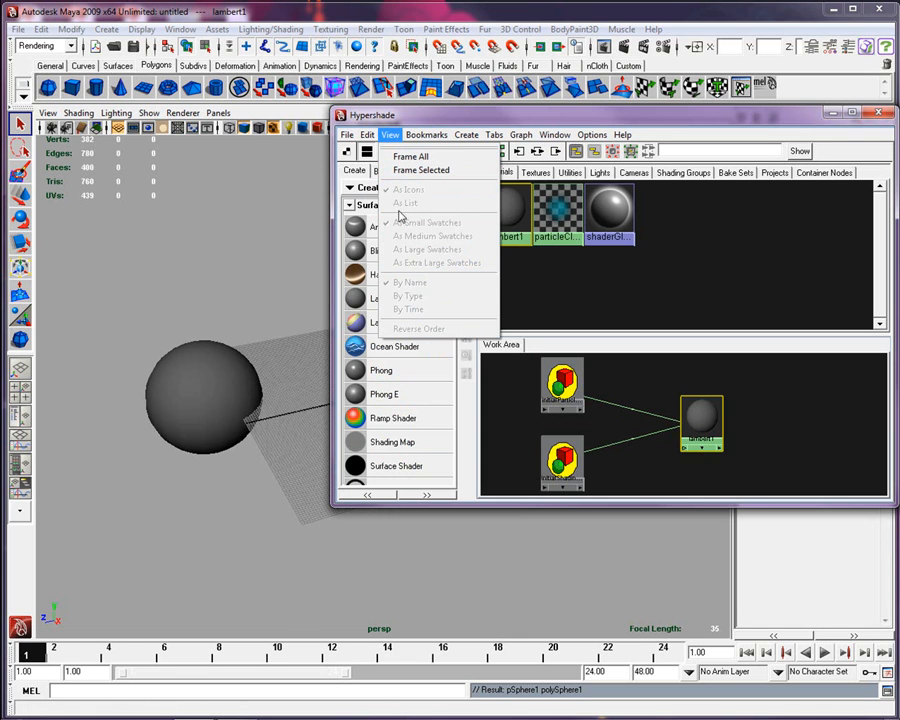
- Bookmark the current Hypershade graph under the name 1111 and check that it is listed
{"action": "mouse_move", "coordinate": [420, 137]}
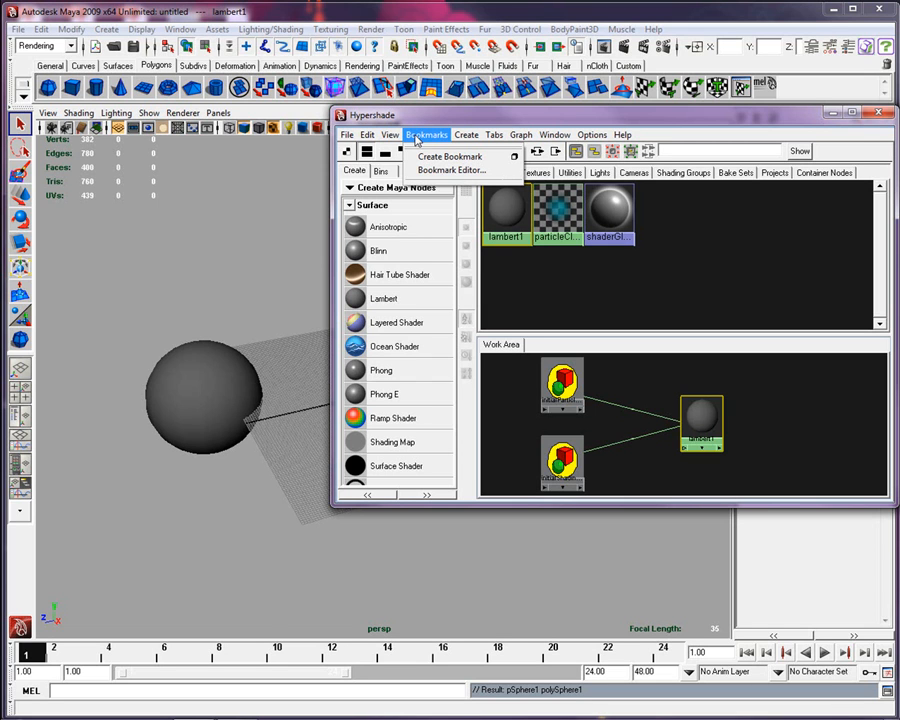
{"action": "left_click", "coordinate": [513, 157]}
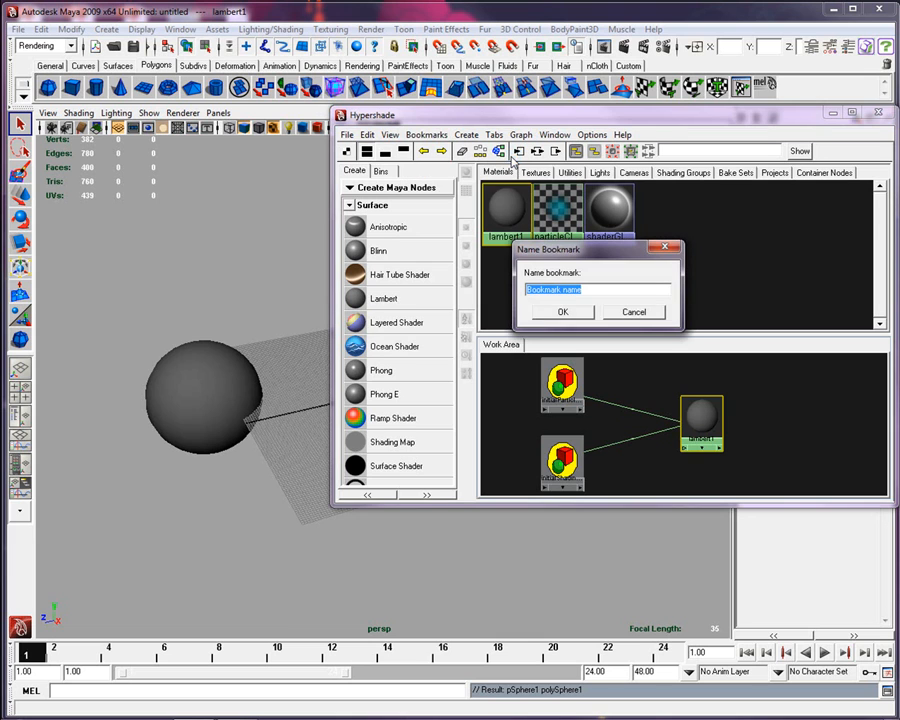
{"action": "type", "text": "1111"}
{"action": "left_click", "coordinate": [579, 314]}
{"action": "left_click", "coordinate": [430, 136]}
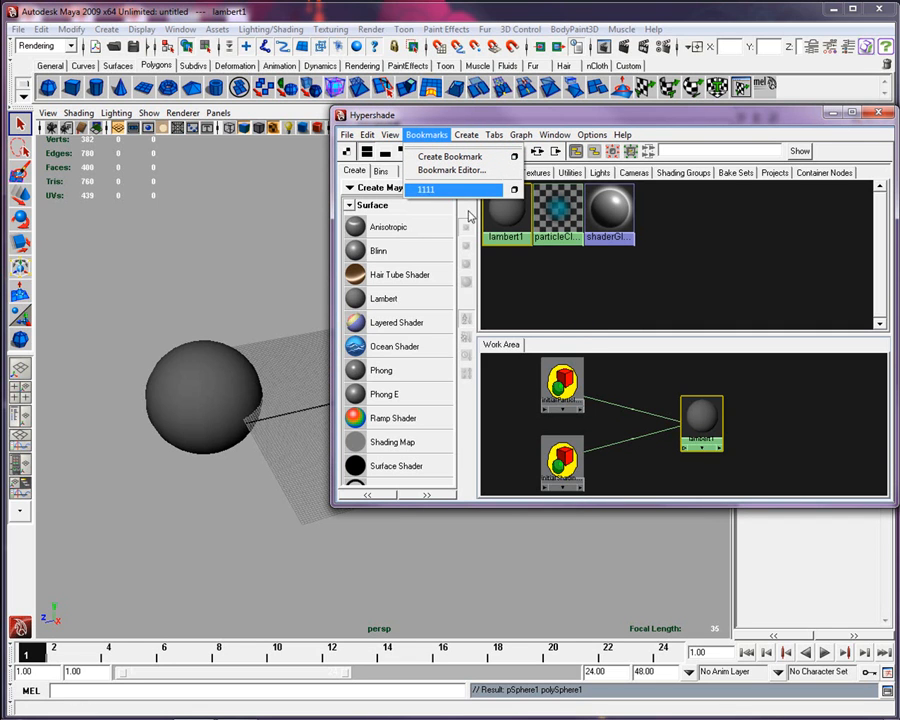
{"action": "mouse_move", "coordinate": [467, 138]}
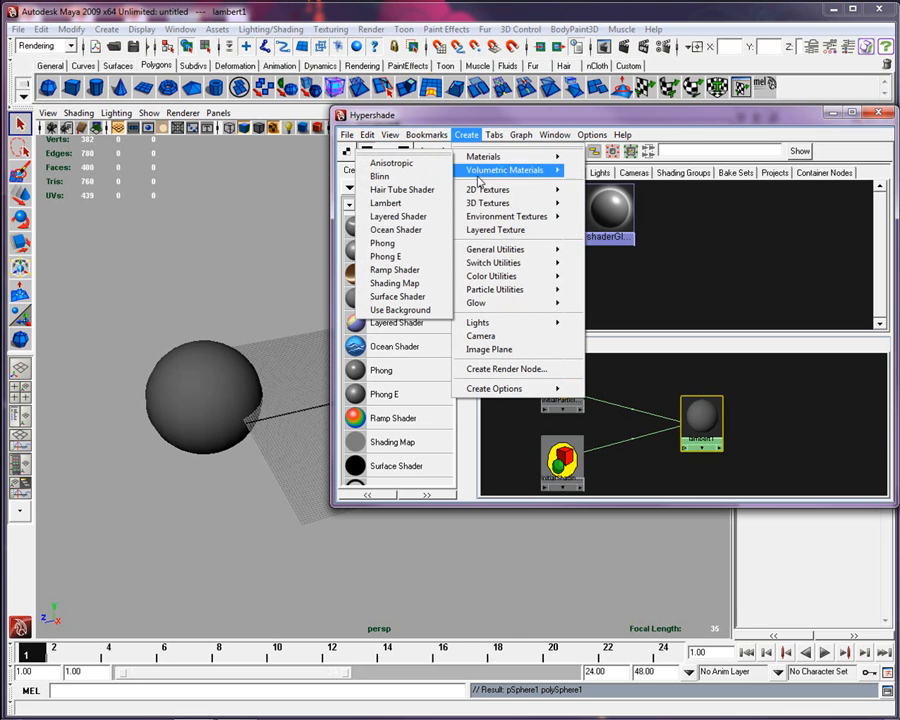
{"action": "mouse_move", "coordinate": [492, 388]}
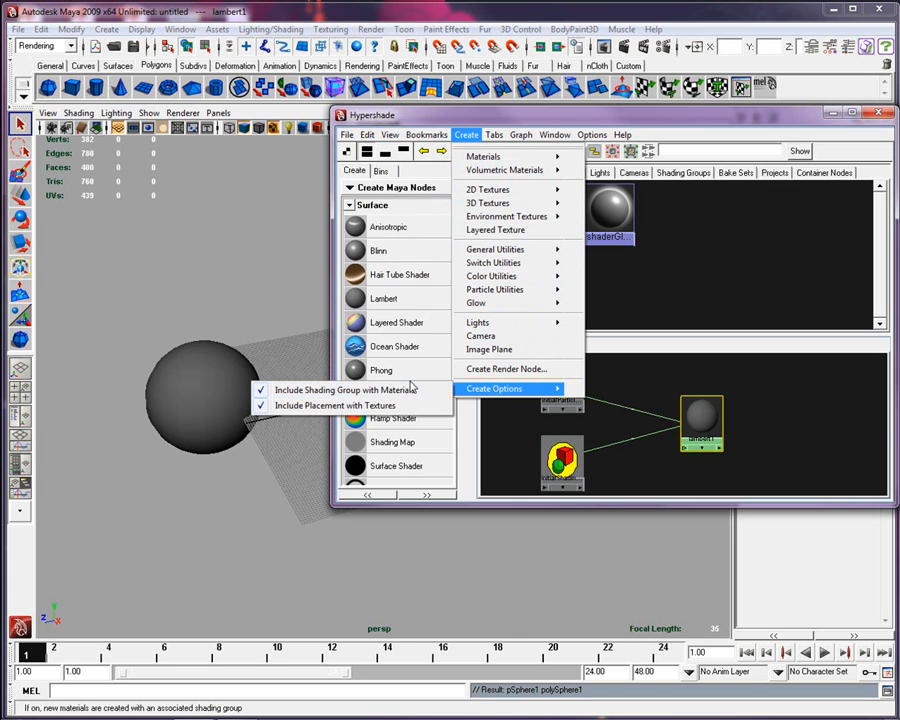
{"action": "mouse_move", "coordinate": [494, 135]}
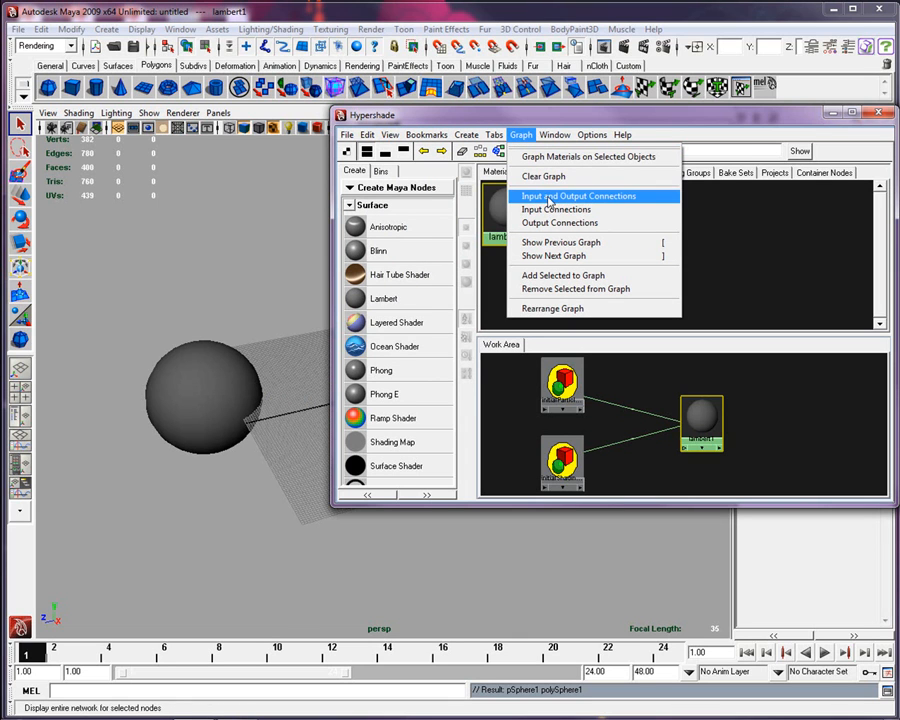
{"action": "mouse_move", "coordinate": [427, 135]}
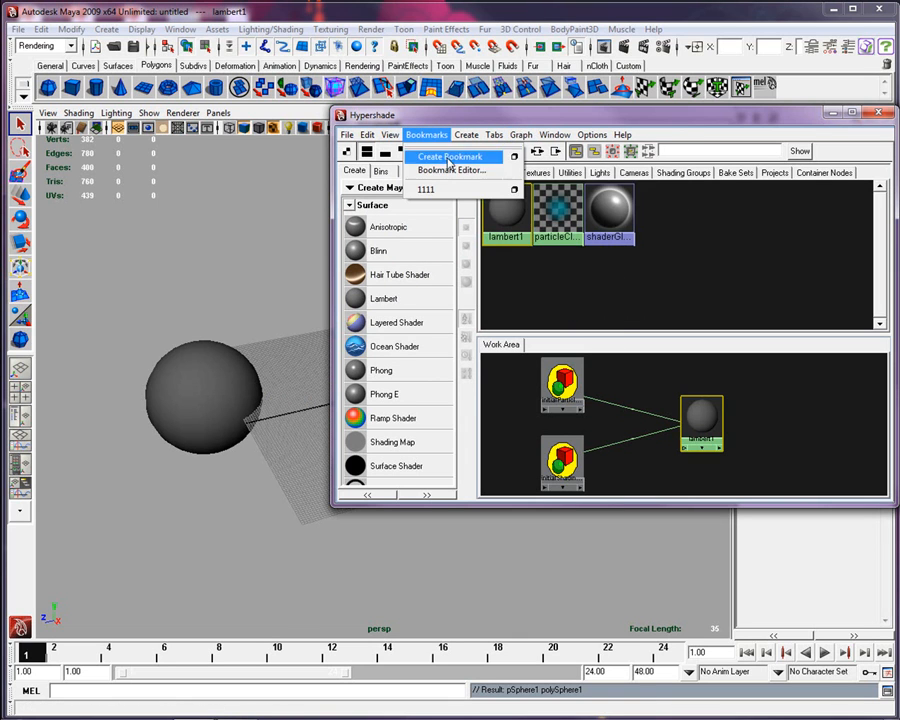
{"action": "left_click", "coordinate": [554, 136]}
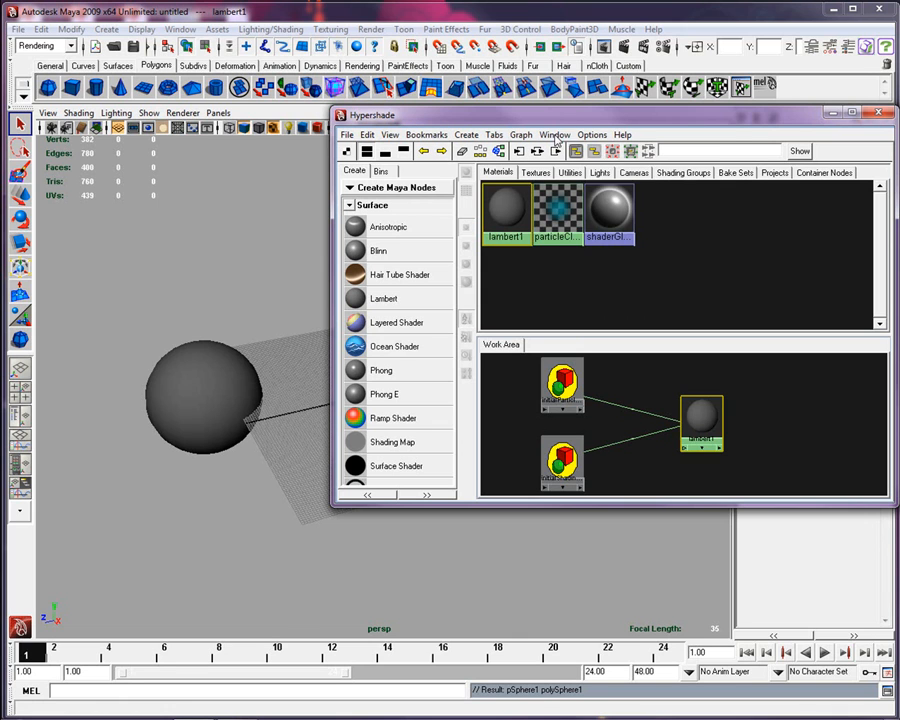
{"action": "left_click", "coordinate": [599, 137]}
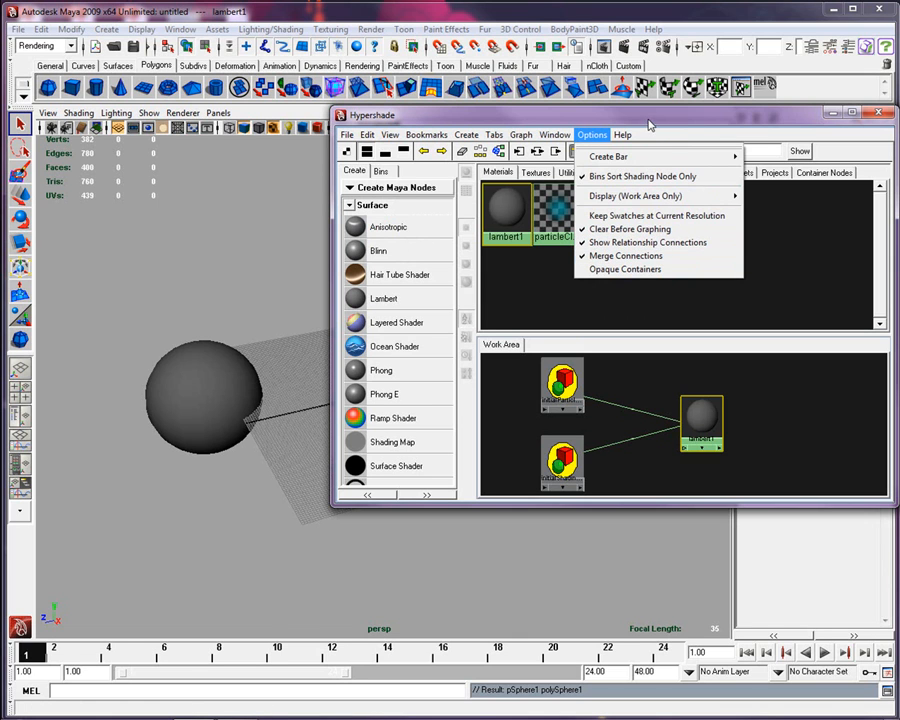
{"action": "left_click", "coordinate": [592, 134]}
- Review the Hypershade's texture, utility, light, camera, shading group, bake set, project and container node categories, returning to the materials
{"action": "left_click_drag", "start_coordinate": [492, 121], "coordinate": [435, 100]}
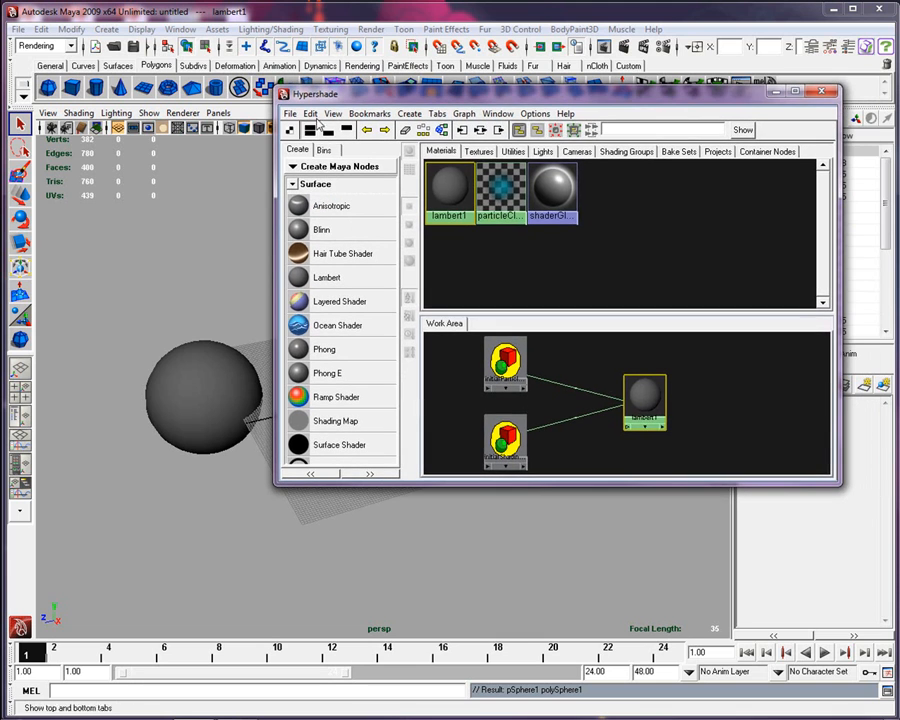
{"action": "left_click", "coordinate": [478, 151]}
{"action": "left_click", "coordinate": [513, 152]}
{"action": "left_click", "coordinate": [543, 152]}
{"action": "left_click", "coordinate": [577, 152]}
{"action": "left_click", "coordinate": [626, 152]}
{"action": "left_click", "coordinate": [679, 152]}
{"action": "left_click", "coordinate": [718, 152]}
{"action": "left_click", "coordinate": [766, 151]}
{"action": "left_click", "coordinate": [444, 152]}
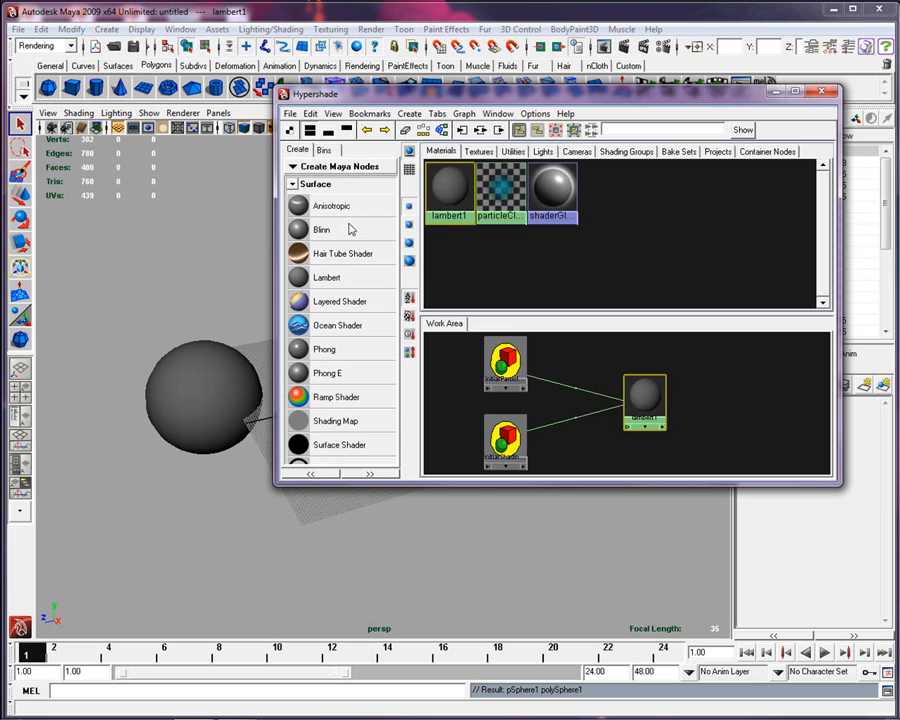
- Create a new Phong material in the Hypershade
{"action": "scroll", "coordinate": [354, 415], "scroll_direction": "down", "scroll_amount": 1}
{"action": "scroll", "coordinate": [351, 411], "scroll_direction": "up", "scroll_amount": 1}
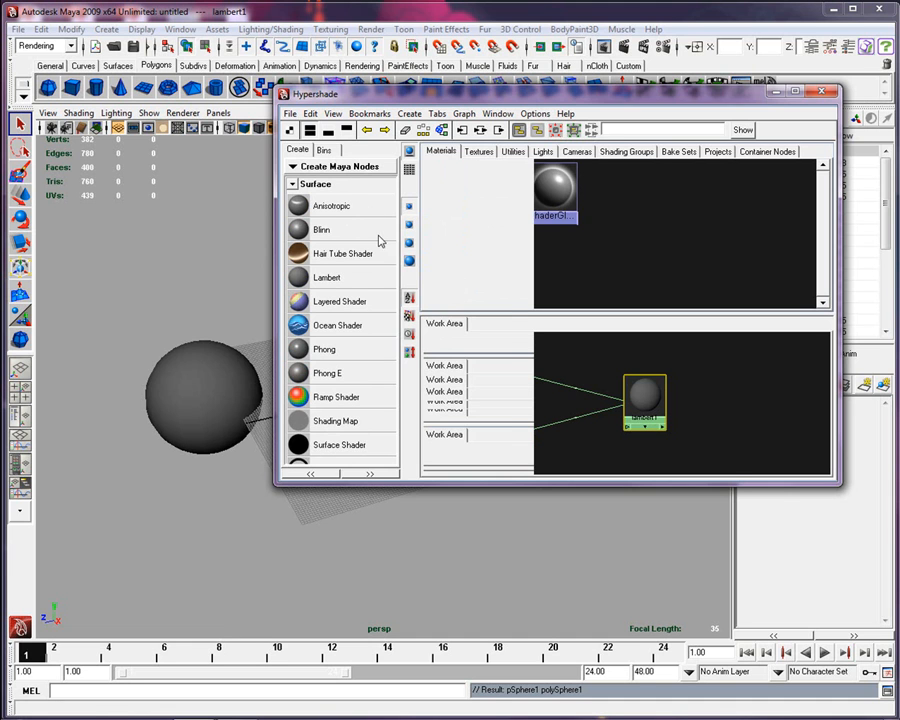
{"action": "left_click_drag", "start_coordinate": [520, 93], "coordinate": [464, 99]}
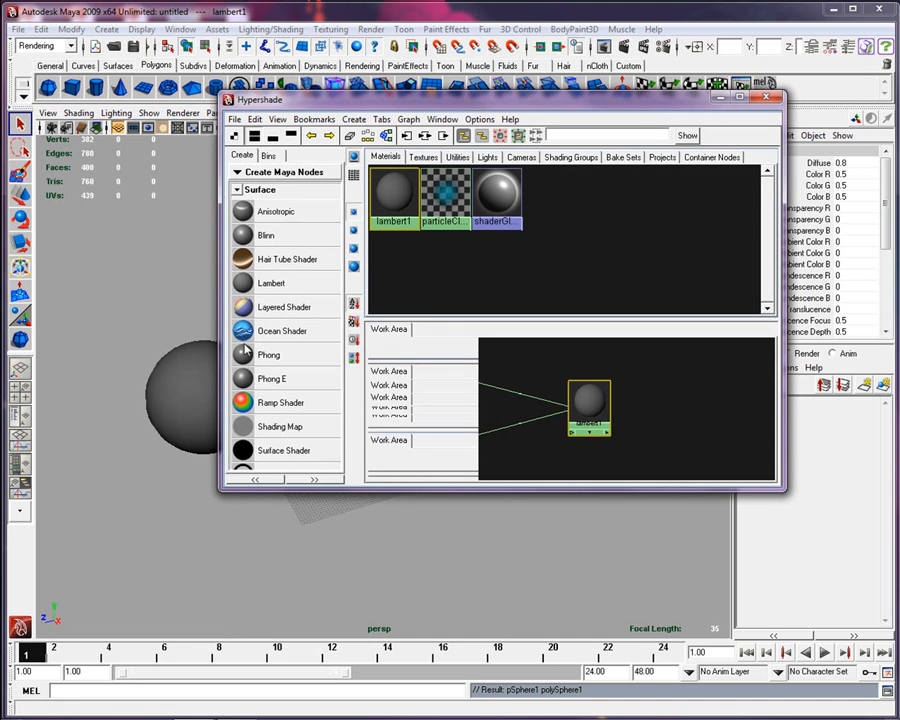
{"action": "left_click", "coordinate": [268, 355]}
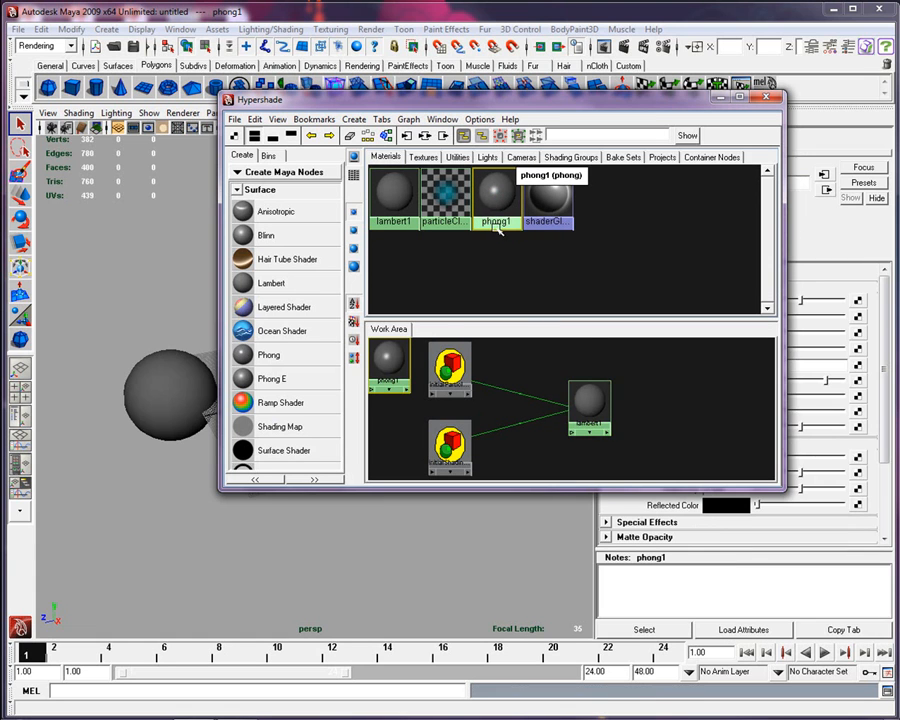
{"action": "right_click", "coordinate": [498, 224]}
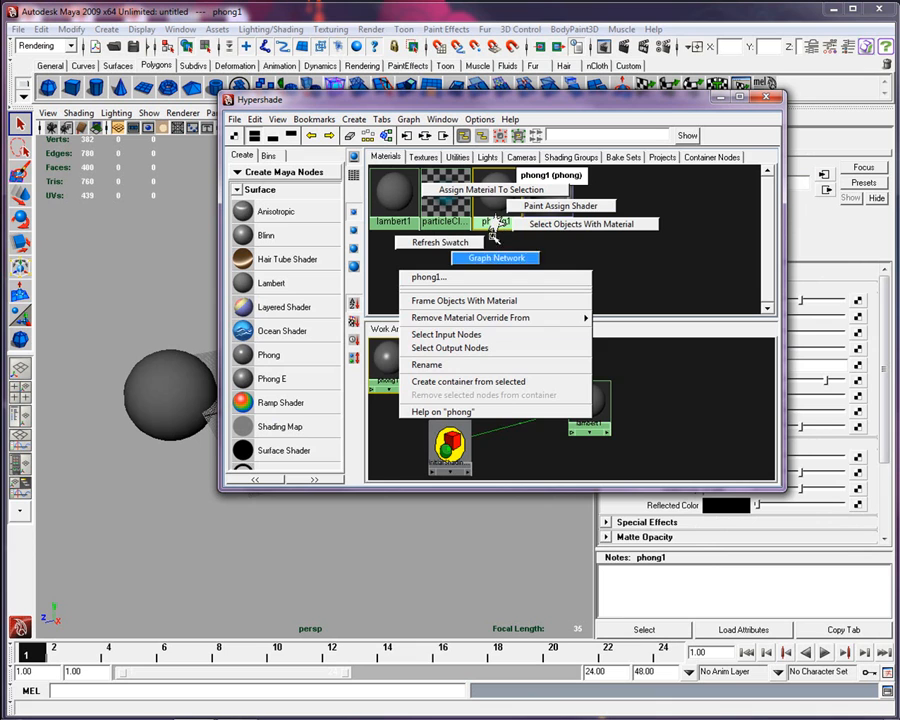
{"action": "left_click", "coordinate": [446, 365]}
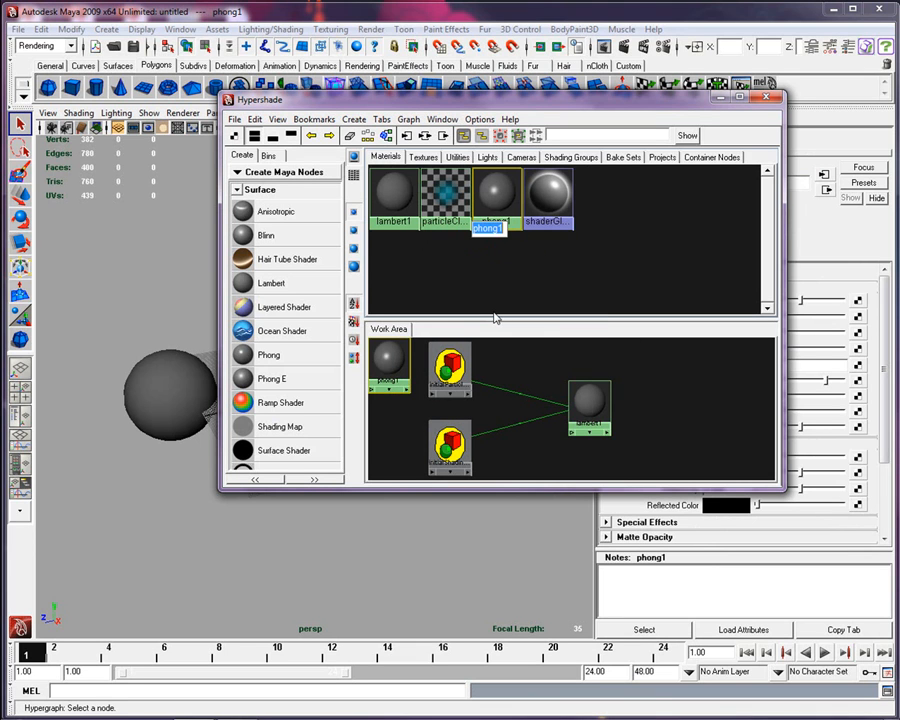
{"action": "type", "text": "Test_shader"}
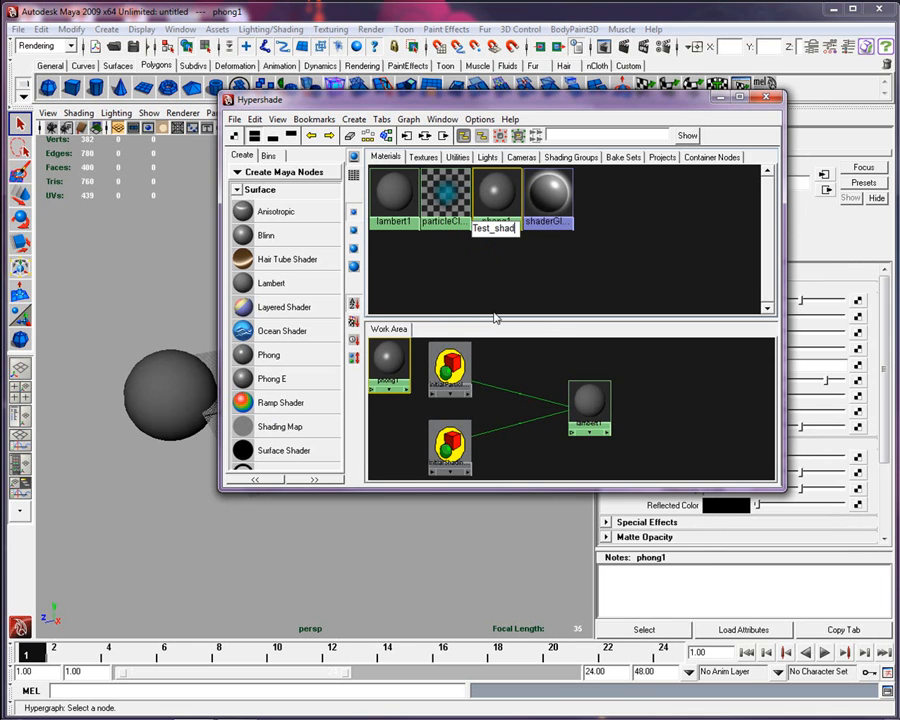
{"action": "left_click", "coordinate": [490, 305]}
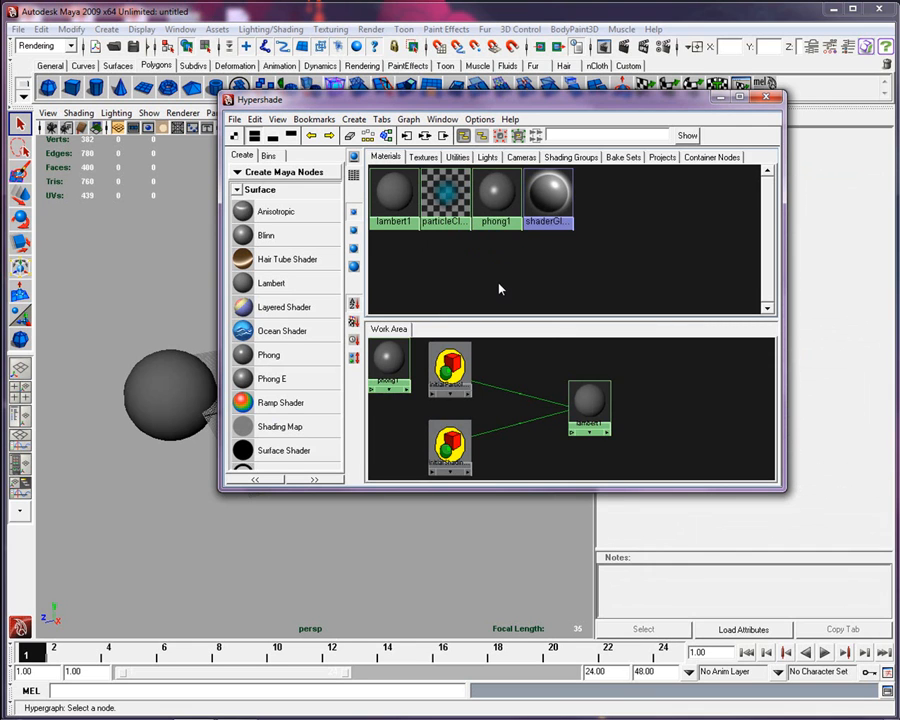
- Rename the new Phong material as Test
{"action": "left_click", "coordinate": [502, 222]}
{"action": "right_click", "coordinate": [502, 222]}
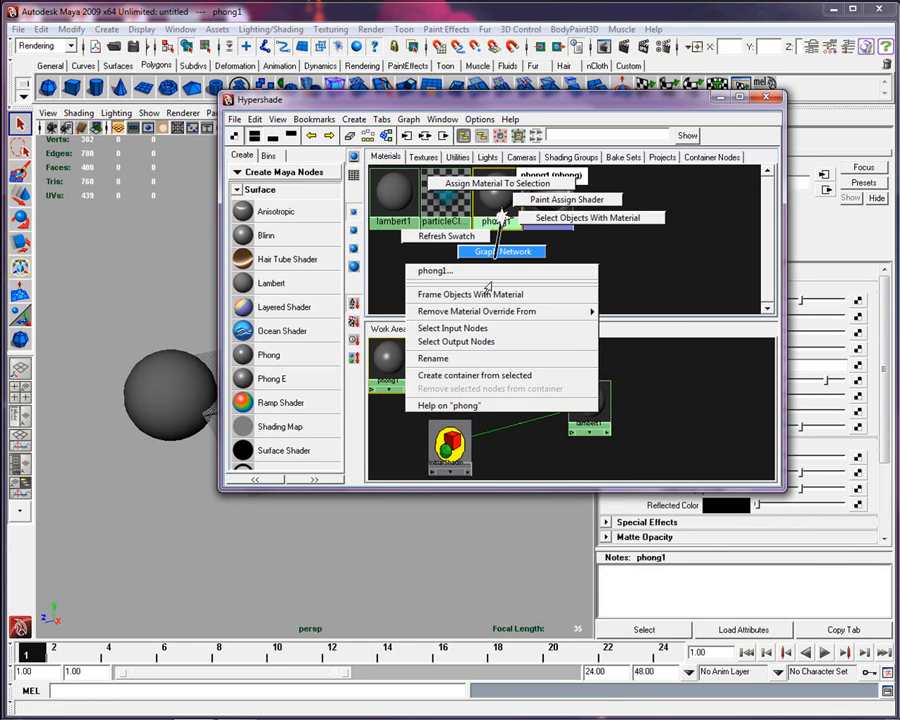
{"action": "left_click", "coordinate": [432, 356]}
{"action": "type", "text": "Test"}
{"action": "key", "text": "Return"}
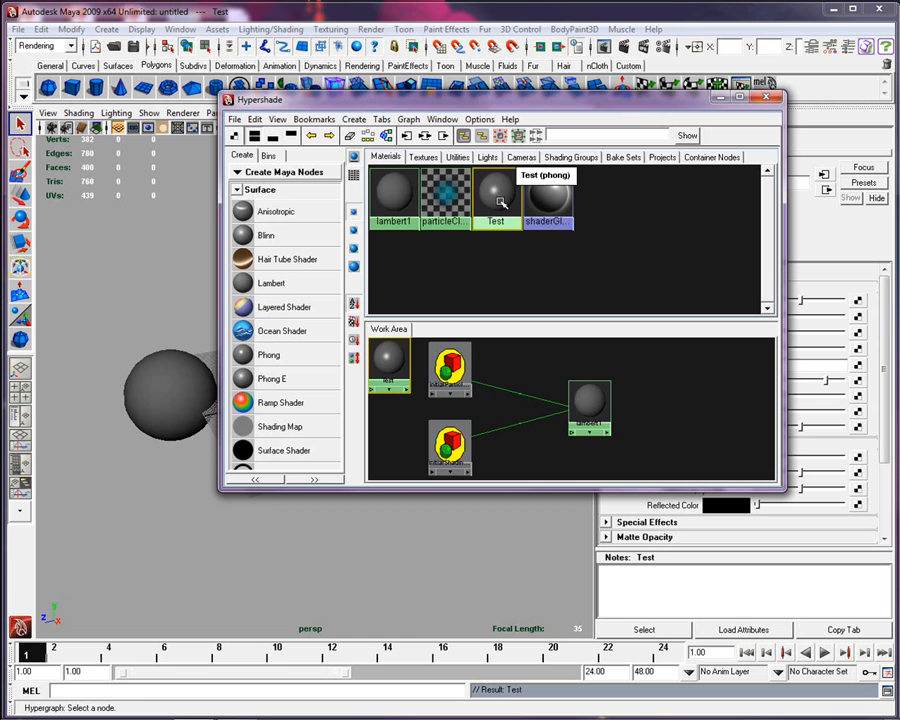
- Graph the input and output connections of the Test material in the work area
{"action": "left_click", "coordinate": [425, 136]}
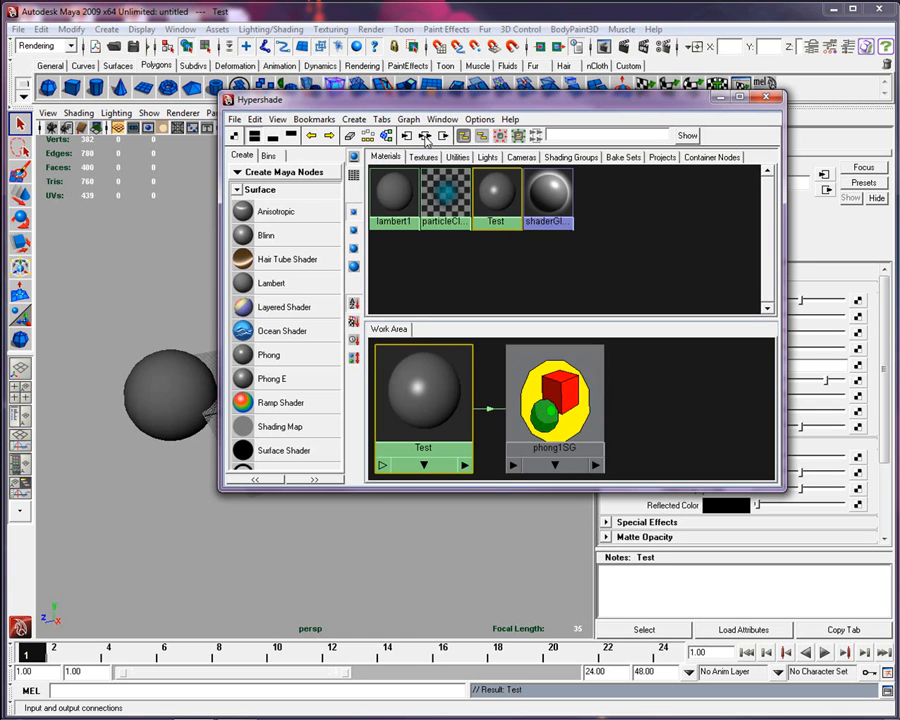
{"action": "right_click_drag", "start_coordinate": [638, 428], "coordinate": [492, 397], "text": "alt"}
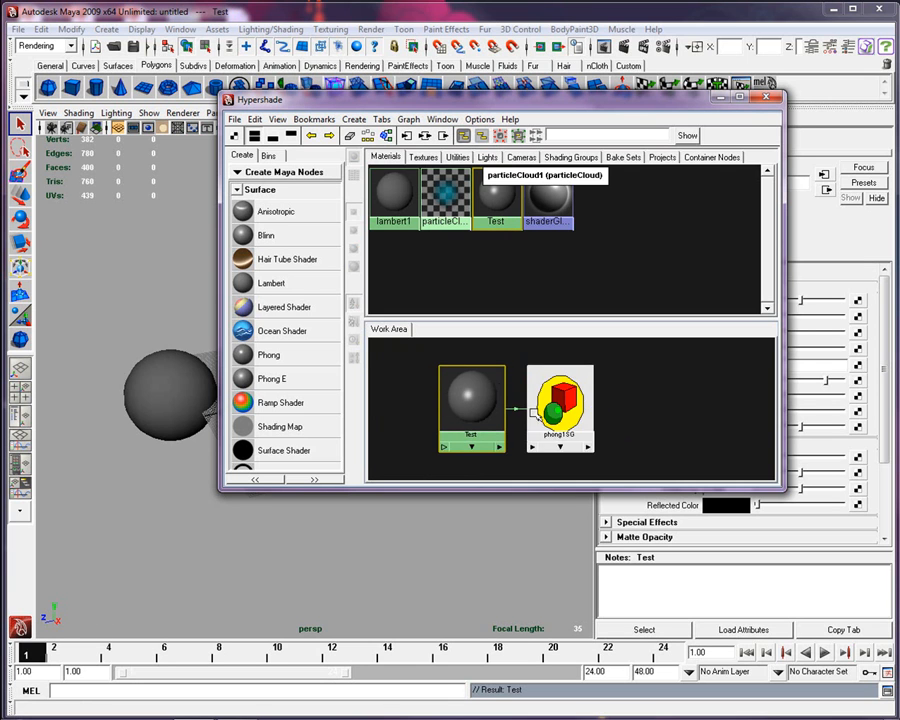
{"action": "right_click_drag", "start_coordinate": [515, 408], "coordinate": [490, 405], "text": "alt"}
- Place the Hypershade clear of the Attribute Editor and review Test's common material and specular shading attributes
{"action": "left_click_drag", "start_coordinate": [430, 99], "coordinate": [266, 93]}
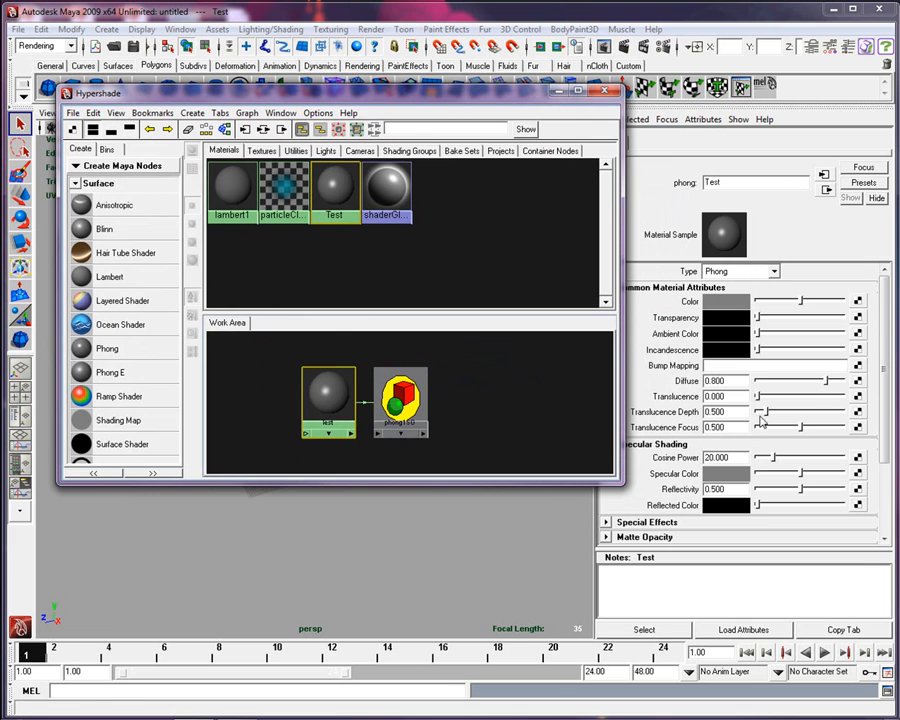
{"action": "left_click_drag", "start_coordinate": [529, 92], "coordinate": [490, 135]}
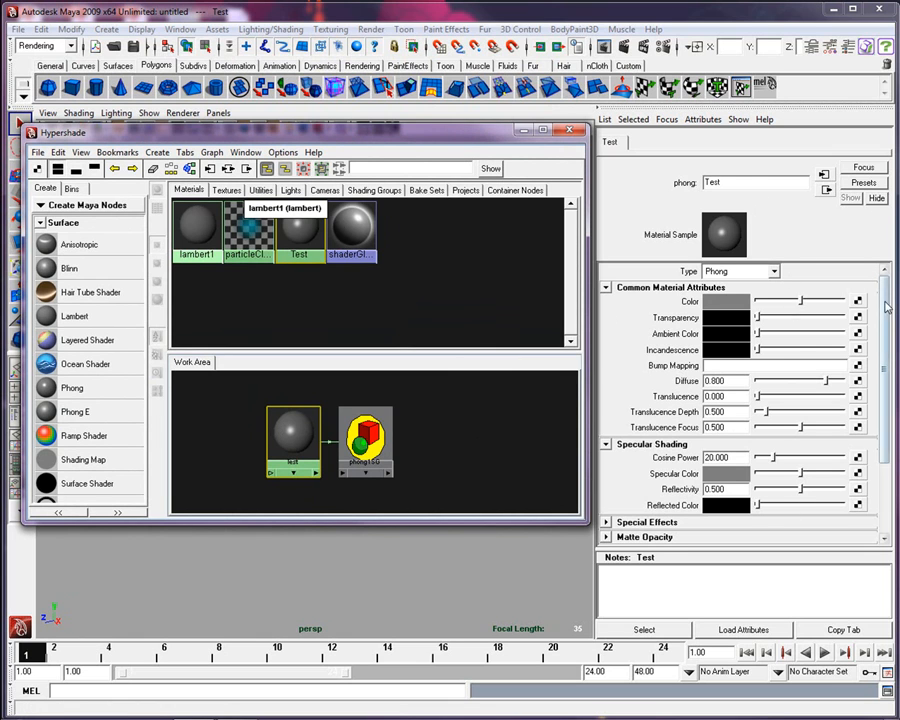
{"action": "scroll", "coordinate": [879, 433], "scroll_direction": "down", "scroll_amount": 3}
{"action": "scroll", "coordinate": [879, 433], "scroll_direction": "up", "scroll_amount": 3}
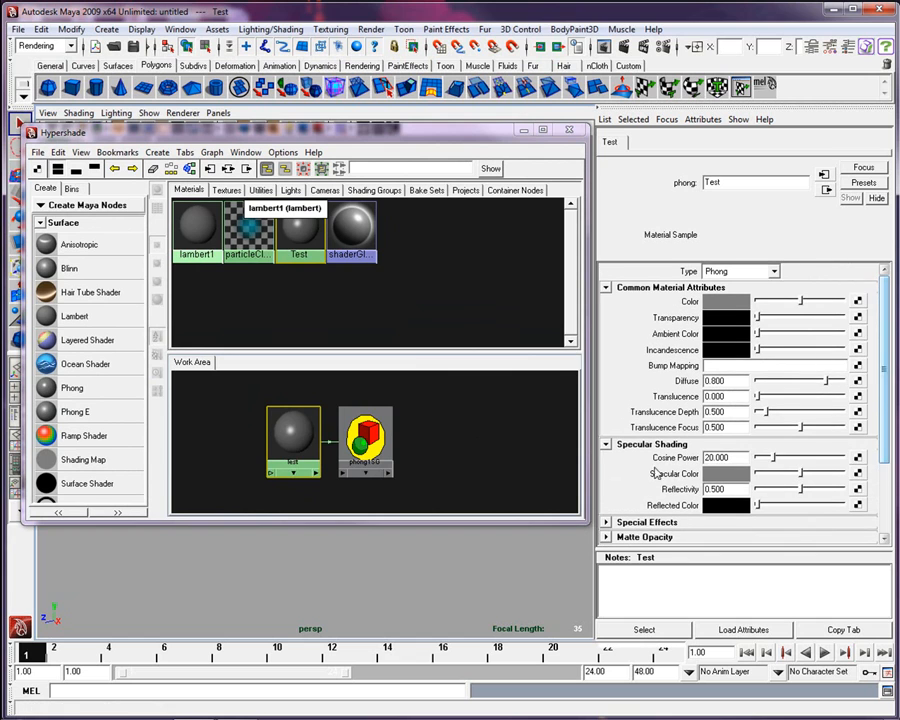
{"action": "scroll", "coordinate": [377, 441], "scroll_direction": "down", "scroll_amount": 1}
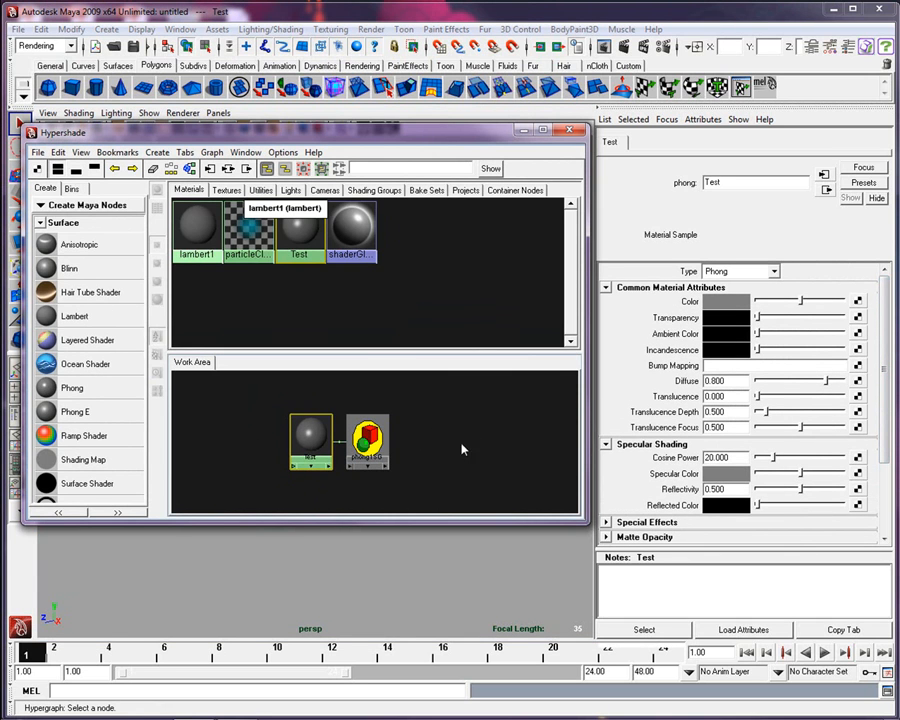
- Map a 2D Ocean texture to the Color attribute of the Test material
{"action": "left_click", "coordinate": [857, 303]}
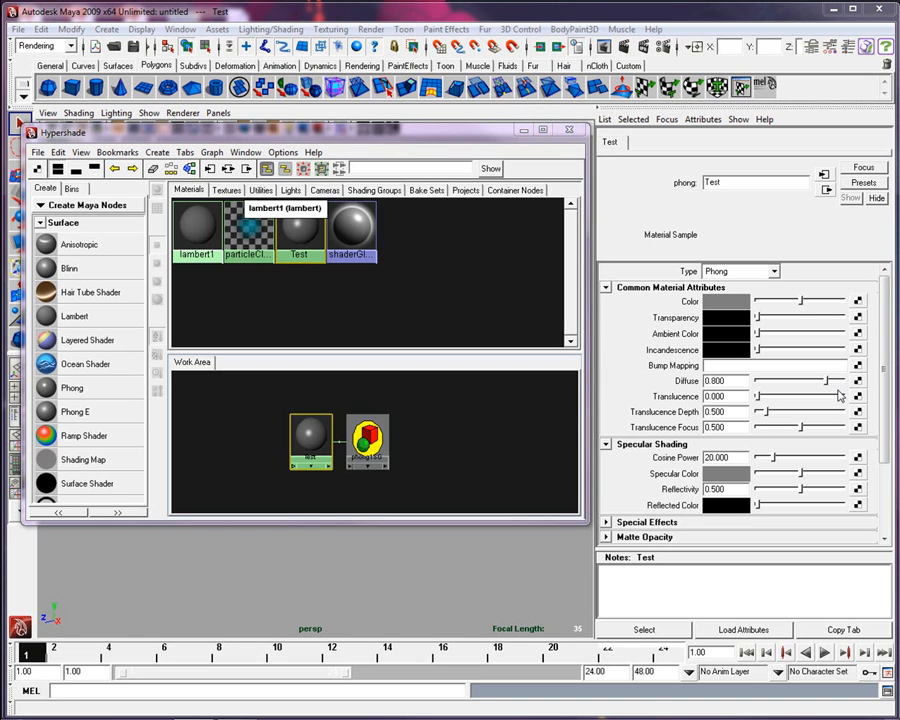
{"action": "left_click_drag", "start_coordinate": [600, 62], "coordinate": [493, 117]}
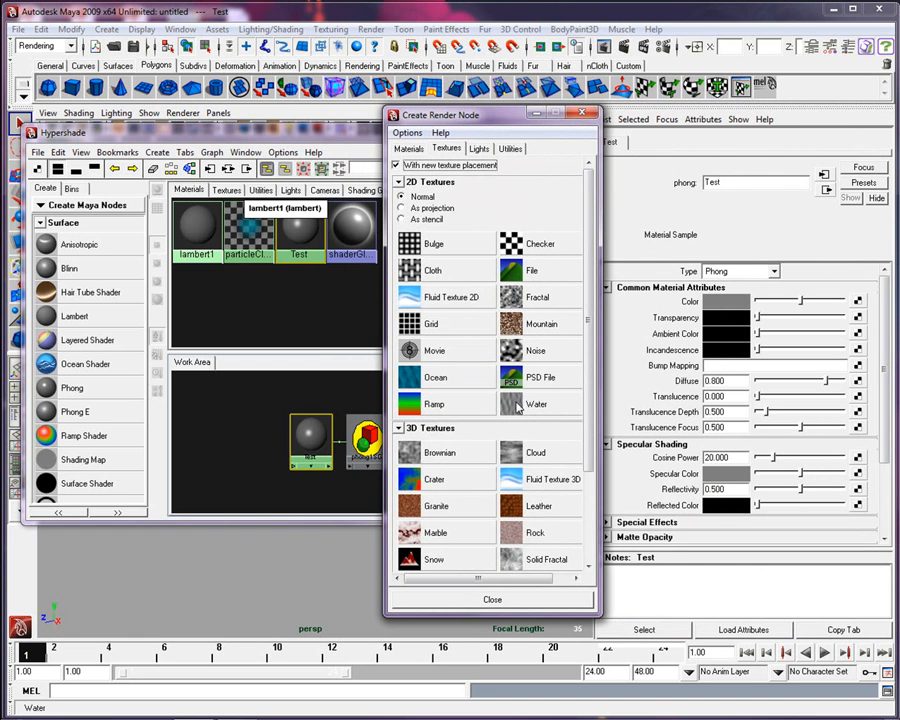
{"action": "left_click", "coordinate": [436, 378]}
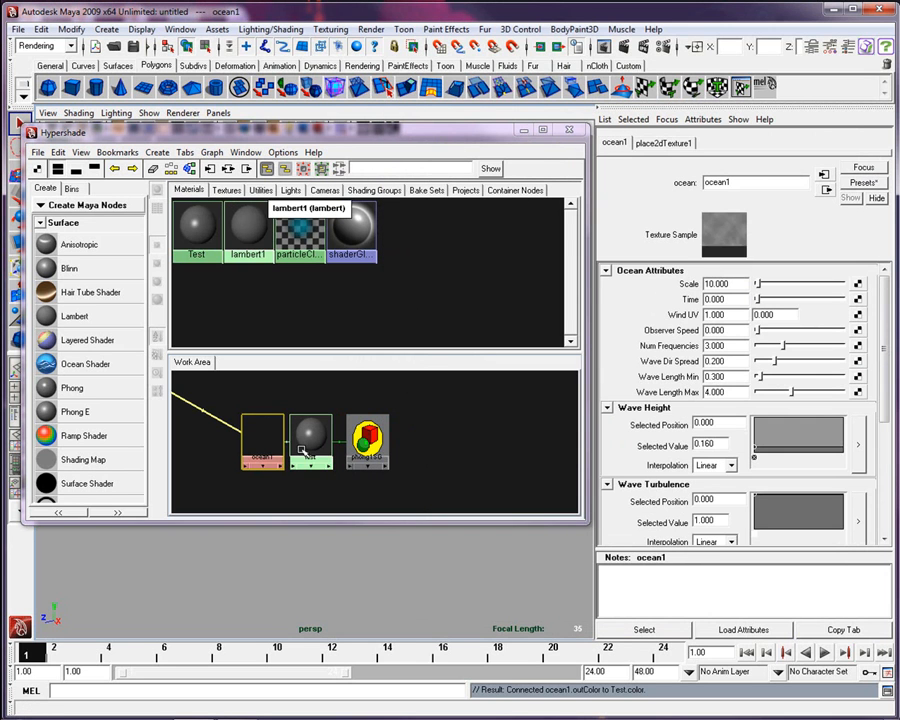
- Move the ocean node away from the Test node and follow Test's Color connection back to the texture's attributes
{"action": "scroll", "coordinate": [315, 449], "scroll_direction": "up", "scroll_amount": 2}
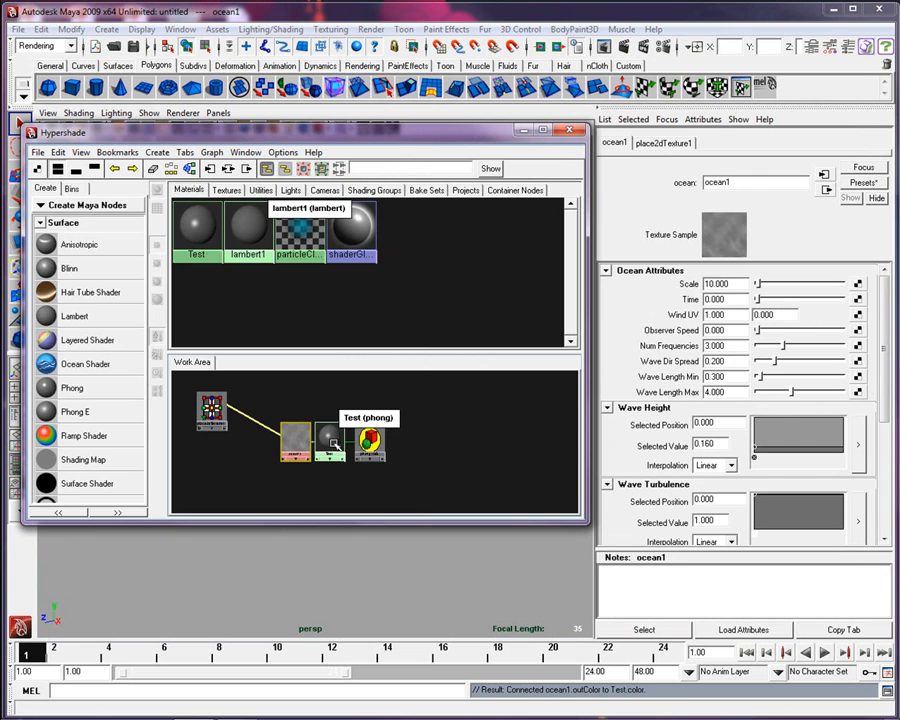
{"action": "left_click", "coordinate": [330, 438]}
{"action": "left_click", "coordinate": [280, 442]}
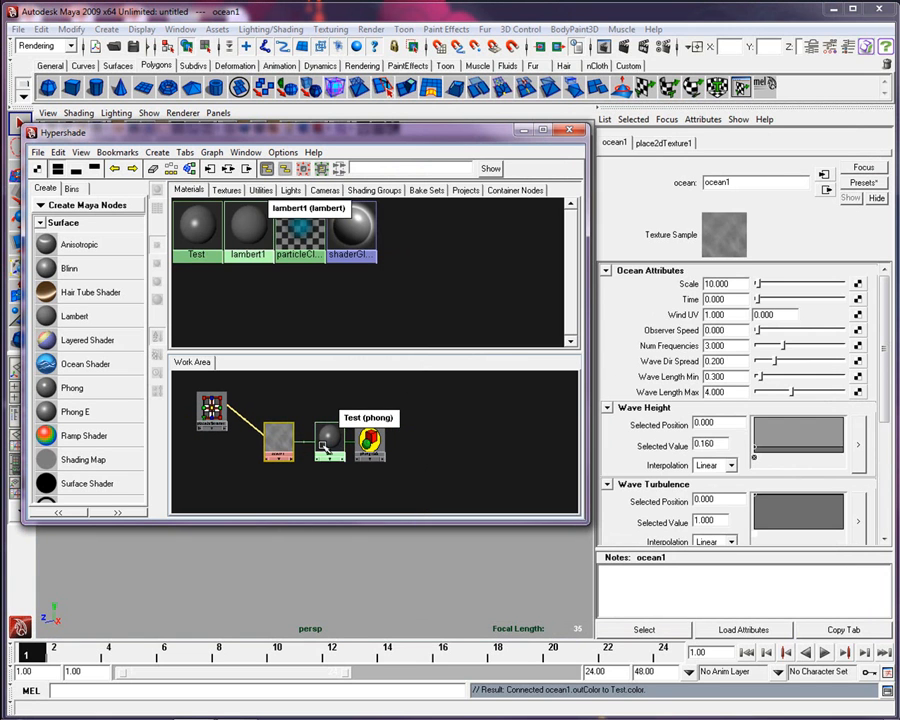
{"action": "left_click", "coordinate": [327, 440]}
{"action": "left_click", "coordinate": [858, 302]}
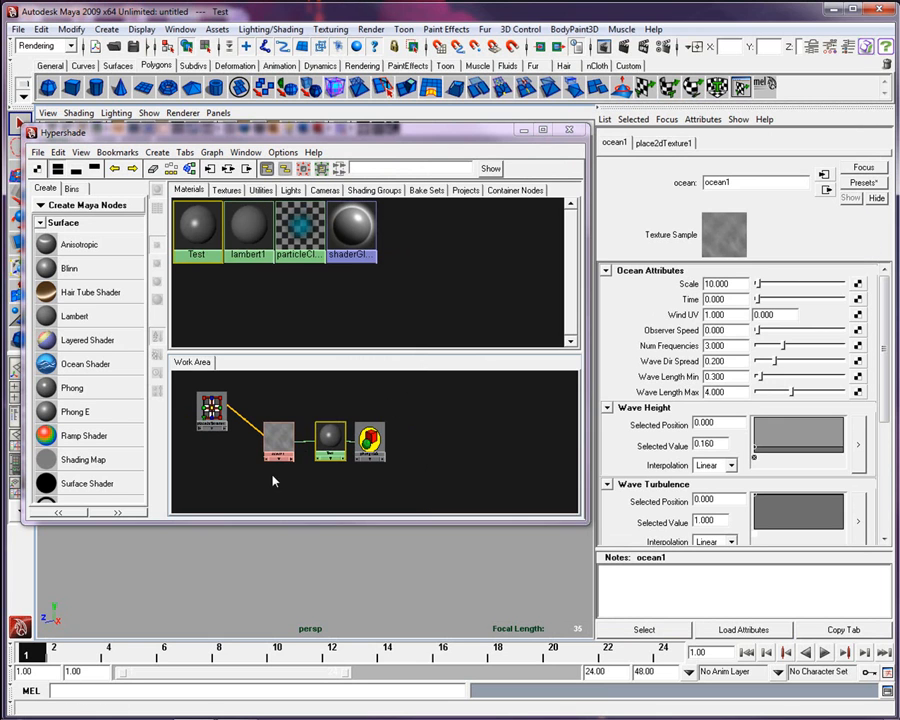
- Delete the ocean texture and its 2D placement node from the Test network
{"action": "left_click", "coordinate": [286, 439]}
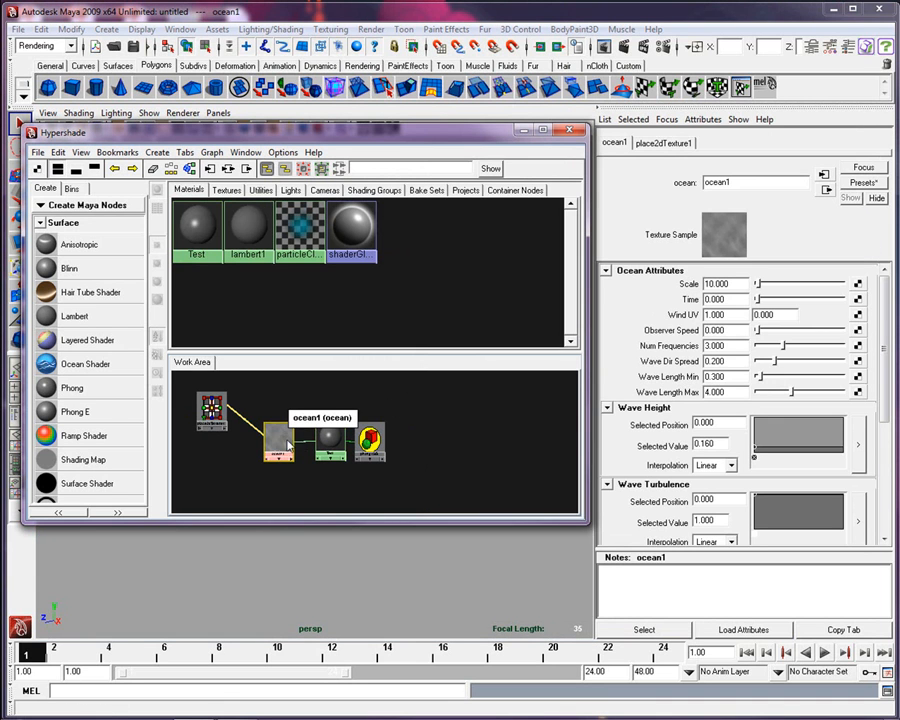
{"action": "key", "text": "Delete"}
{"action": "left_click", "coordinate": [212, 410]}
{"action": "key", "text": "Delete"}
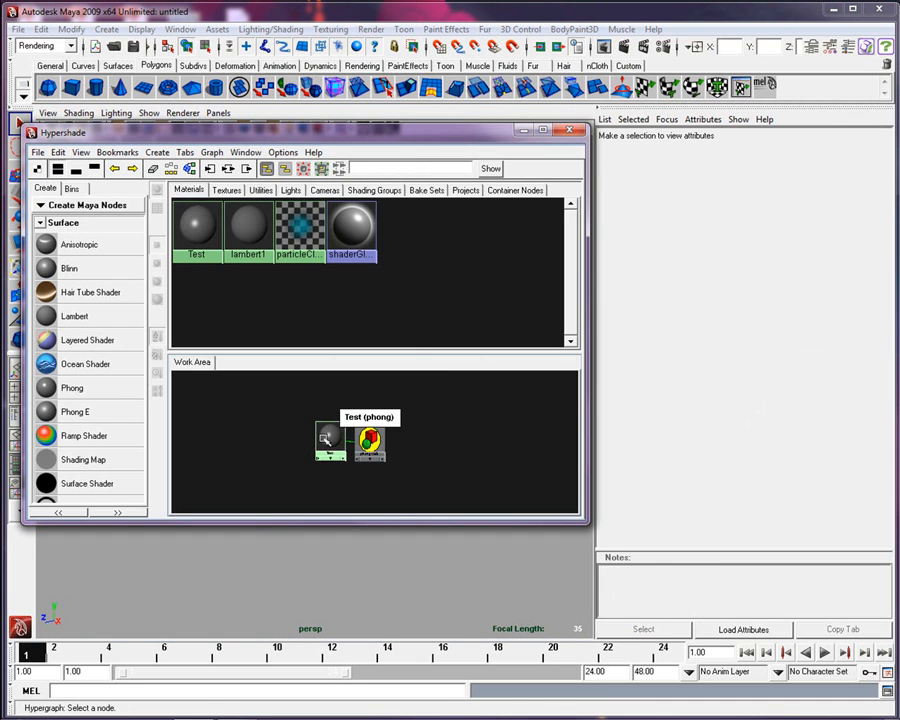
- Map a 2D Ramp texture to the Color of the Test material and select the ramp's blue color entry
{"action": "left_click", "coordinate": [330, 436]}
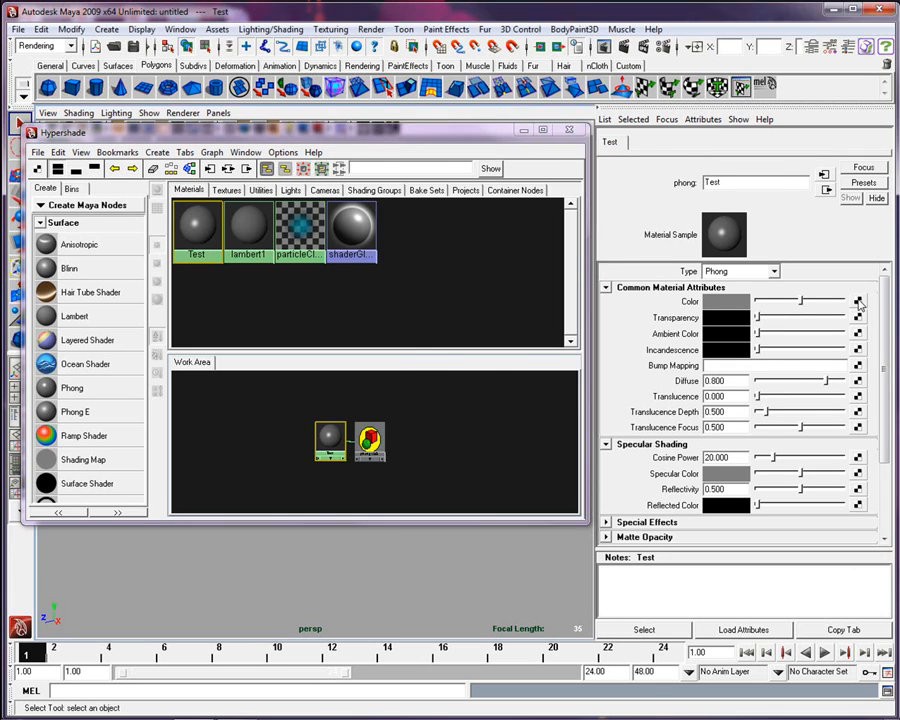
{"action": "left_click", "coordinate": [858, 302]}
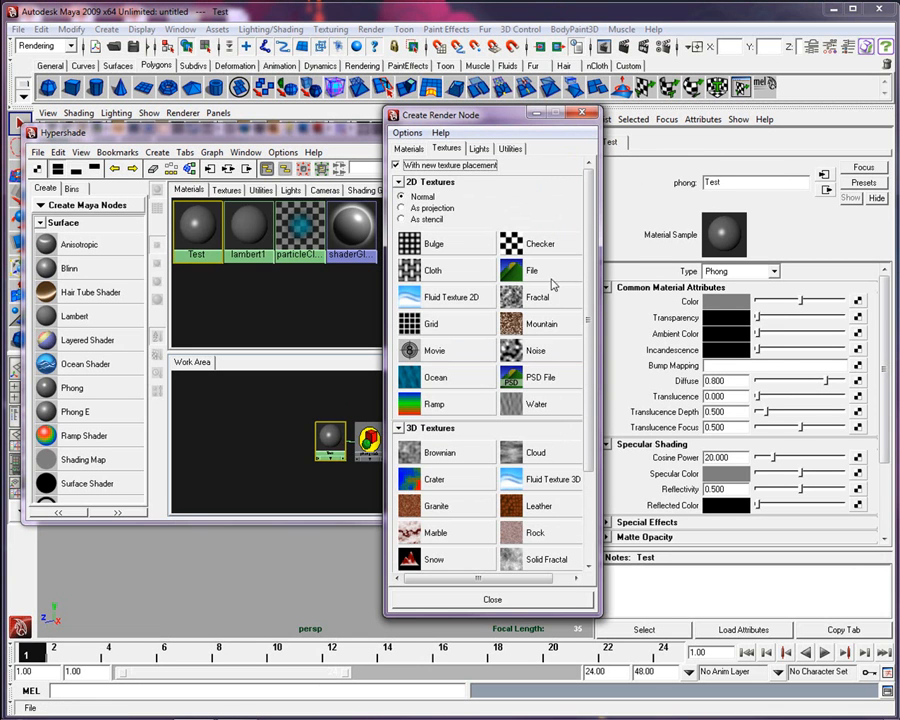
{"action": "left_click", "coordinate": [432, 404]}
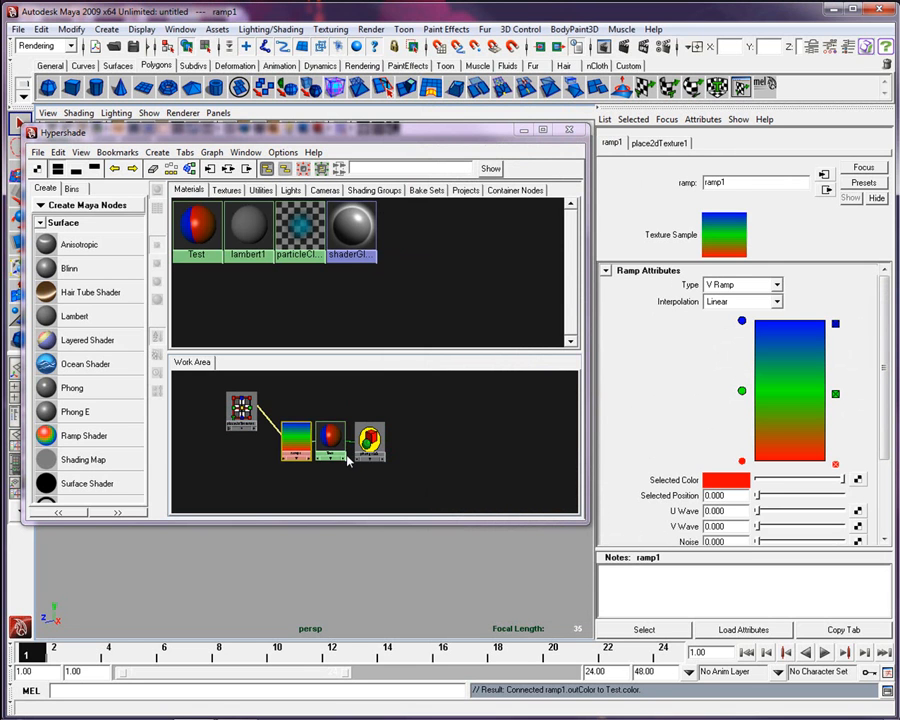
{"action": "left_click_drag", "start_coordinate": [394, 138], "coordinate": [447, 124]}
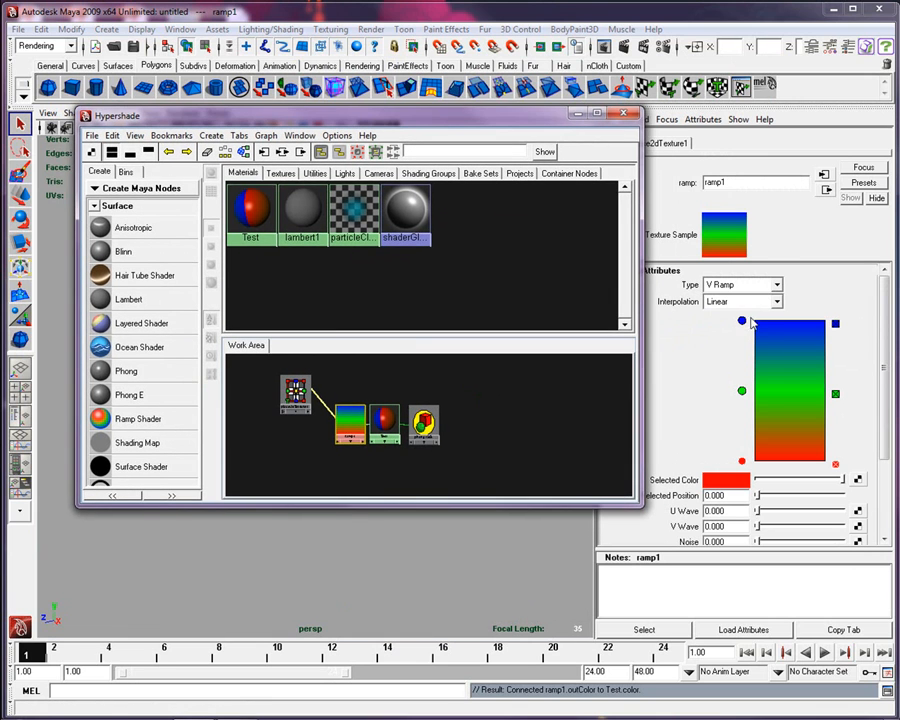
{"action": "left_click", "coordinate": [742, 321]}
- Assign the Test material to the sphere and inspect its ramp coloring in the perspective view
{"action": "left_click_drag", "start_coordinate": [505, 120], "coordinate": [710, 89]}
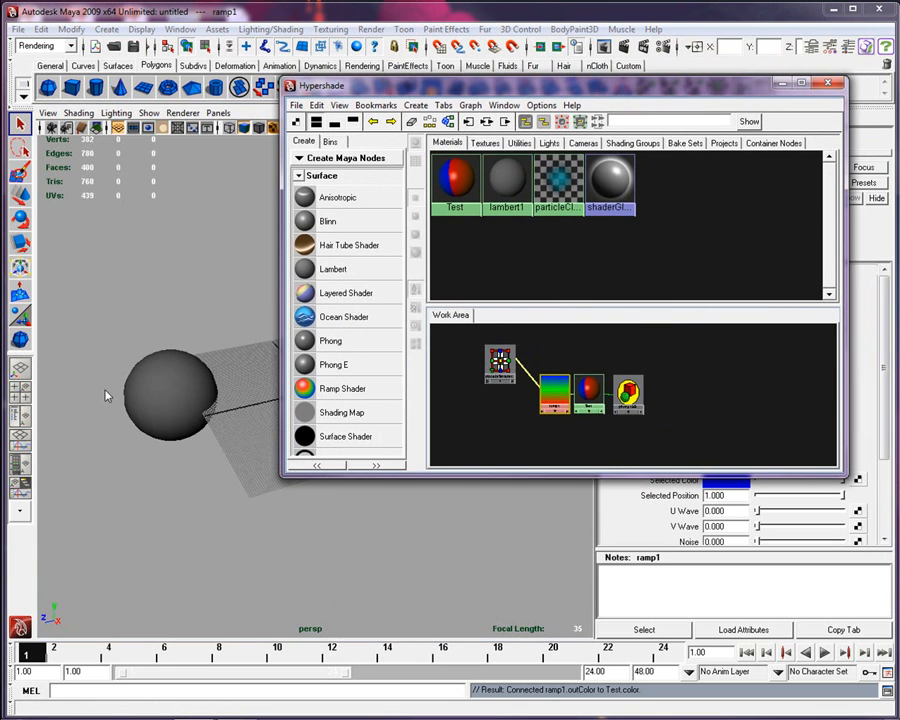
{"action": "left_click", "coordinate": [150, 388]}
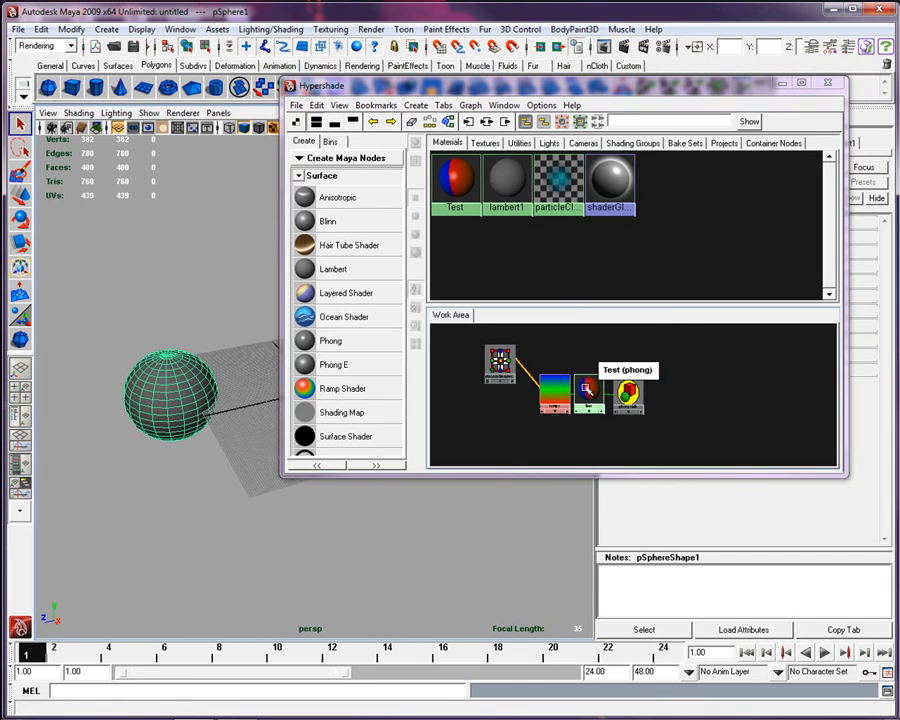
{"action": "right_click", "coordinate": [588, 389]}
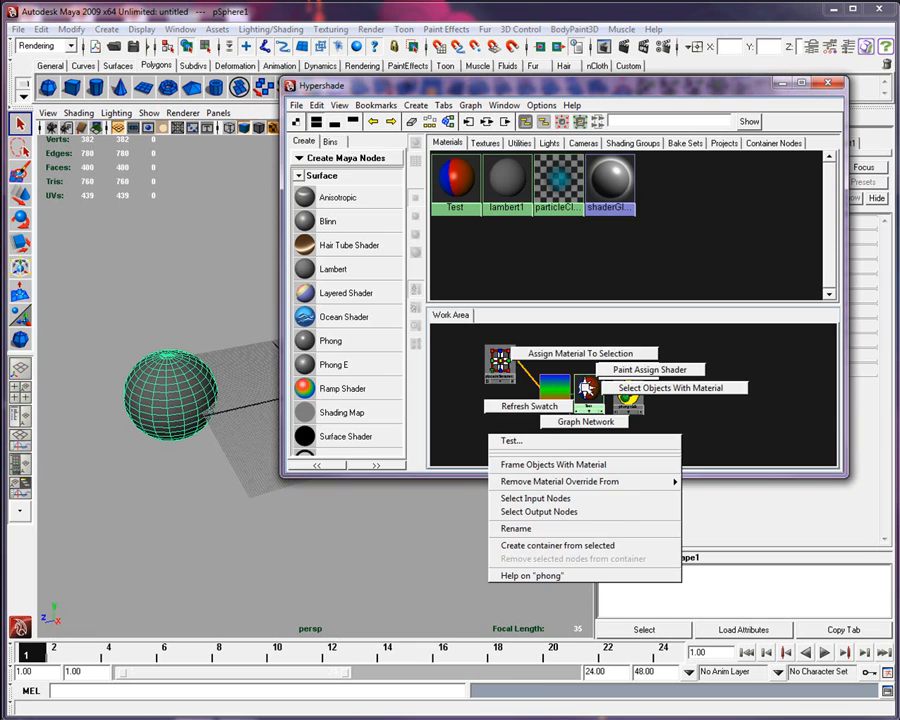
{"action": "left_click", "coordinate": [570, 354]}
{"action": "left_click", "coordinate": [180, 522]}
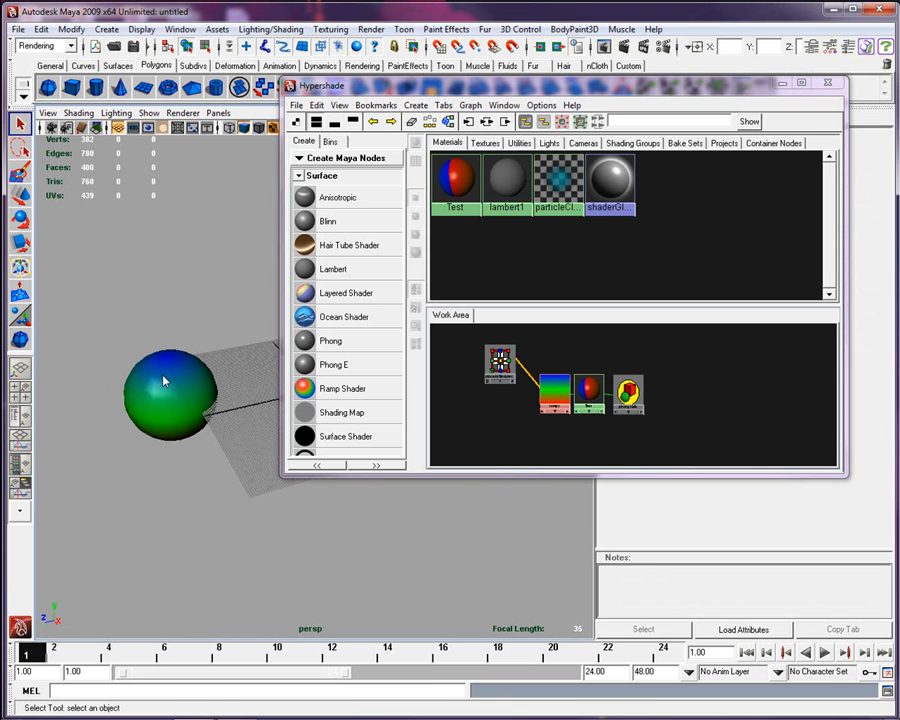
{"action": "left_click_drag", "start_coordinate": [118, 318], "coordinate": [147, 338], "text": "alt"}
{"action": "left_click", "coordinate": [86, 385]}
{"action": "left_click_drag", "start_coordinate": [112, 394], "coordinate": [202, 432], "text": "alt"}
- Delete the ramp texture and its 2D placement node from the Test network
{"action": "left_click", "coordinate": [597, 386]}
{"action": "left_click_drag", "start_coordinate": [565, 394], "coordinate": [555, 394]}
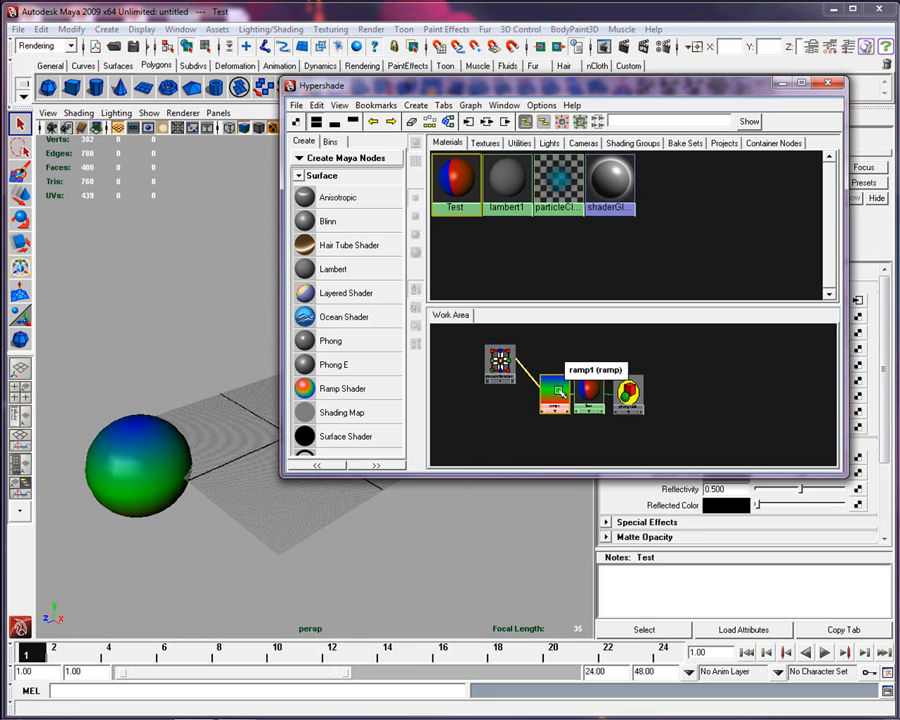
{"action": "left_click", "coordinate": [590, 390]}
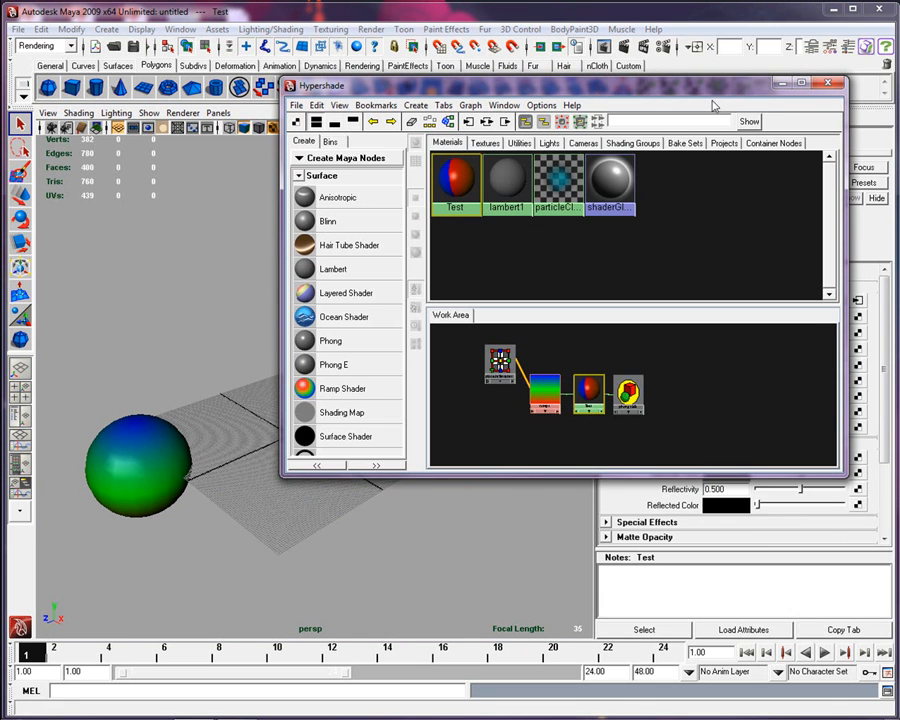
{"action": "left_click_drag", "start_coordinate": [717, 92], "coordinate": [493, 56]}
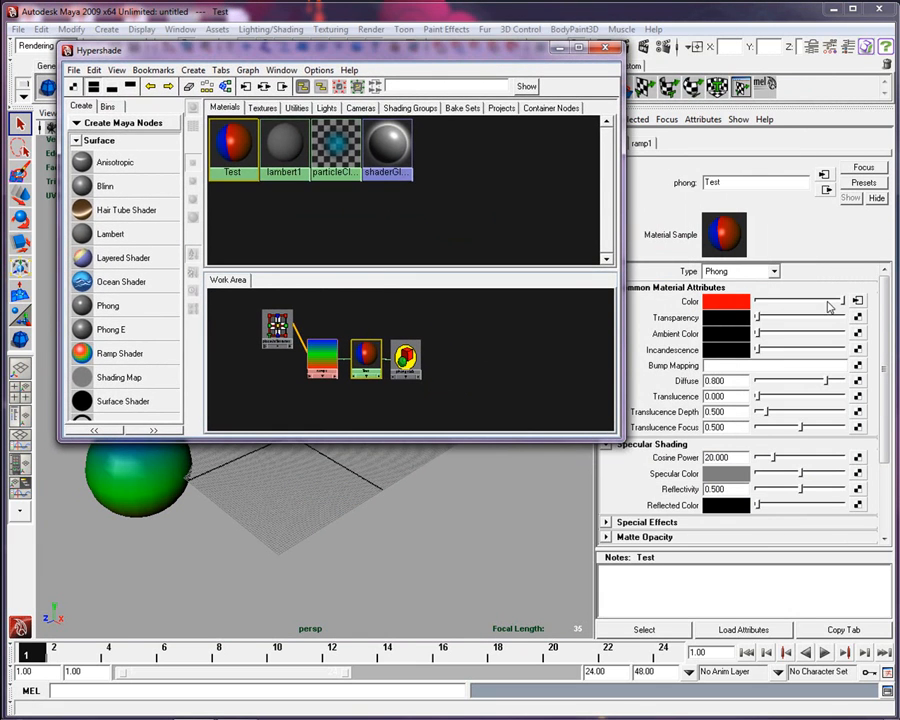
{"action": "left_click_drag", "start_coordinate": [249, 300], "coordinate": [344, 404]}
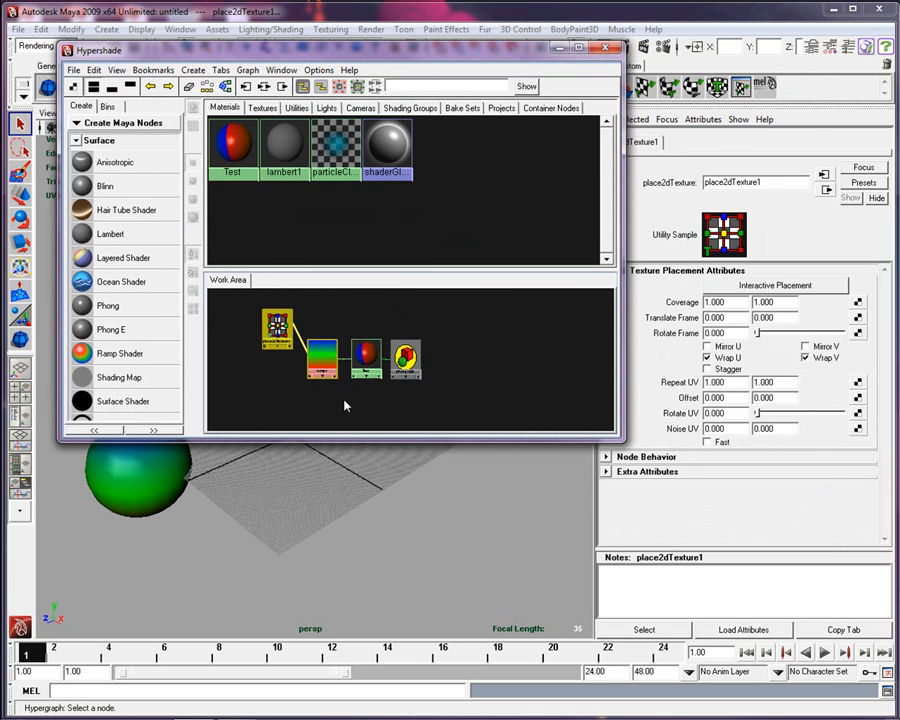
{"action": "key", "text": "Delete"}
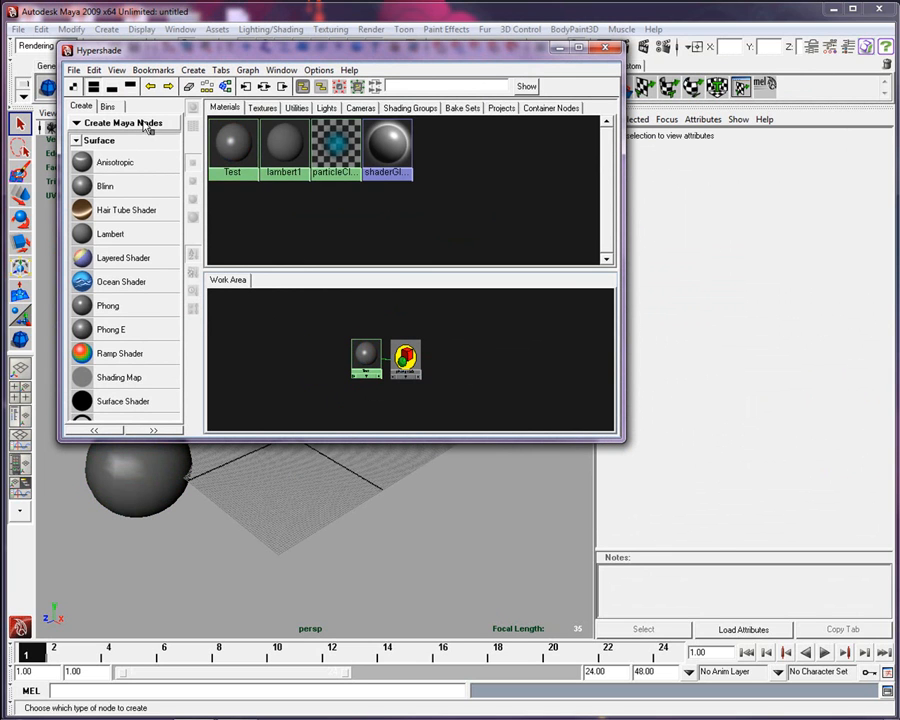
- Create a standalone 2D Ramp texture and line up its ramp and placement nodes beside the Test node
{"action": "left_click", "coordinate": [78, 141]}
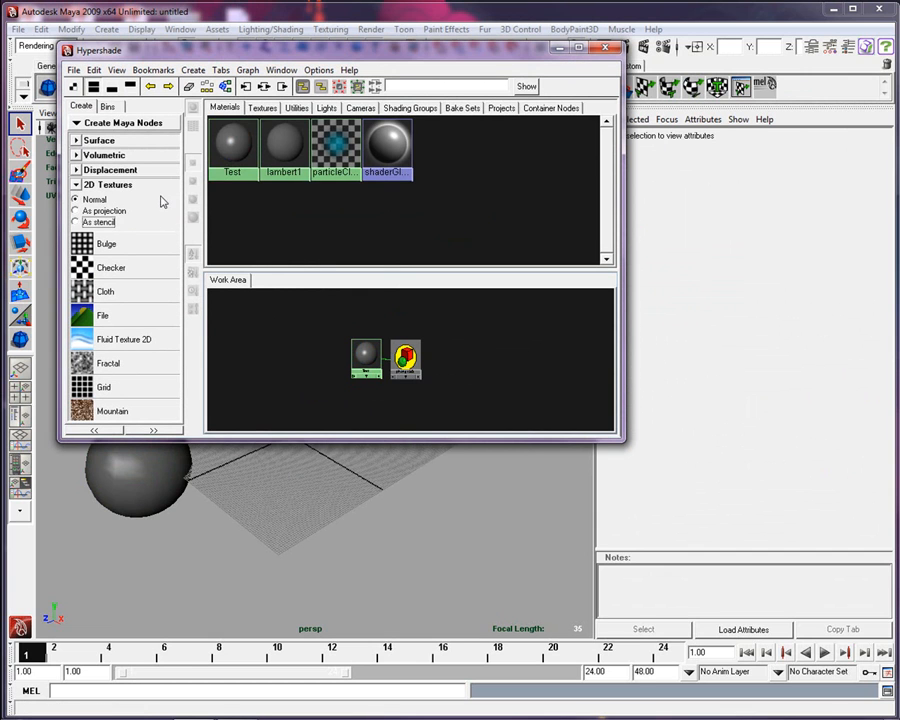
{"action": "scroll", "coordinate": [155, 315], "scroll_direction": "down", "scroll_amount": 10}
{"action": "scroll", "coordinate": [153, 319], "scroll_direction": "up", "scroll_amount": 6}
{"action": "scroll", "coordinate": [152, 318], "scroll_direction": "down", "scroll_amount": 4}
{"action": "scroll", "coordinate": [152, 318], "scroll_direction": "up", "scroll_amount": 4}
{"action": "left_click", "coordinate": [102, 262]}
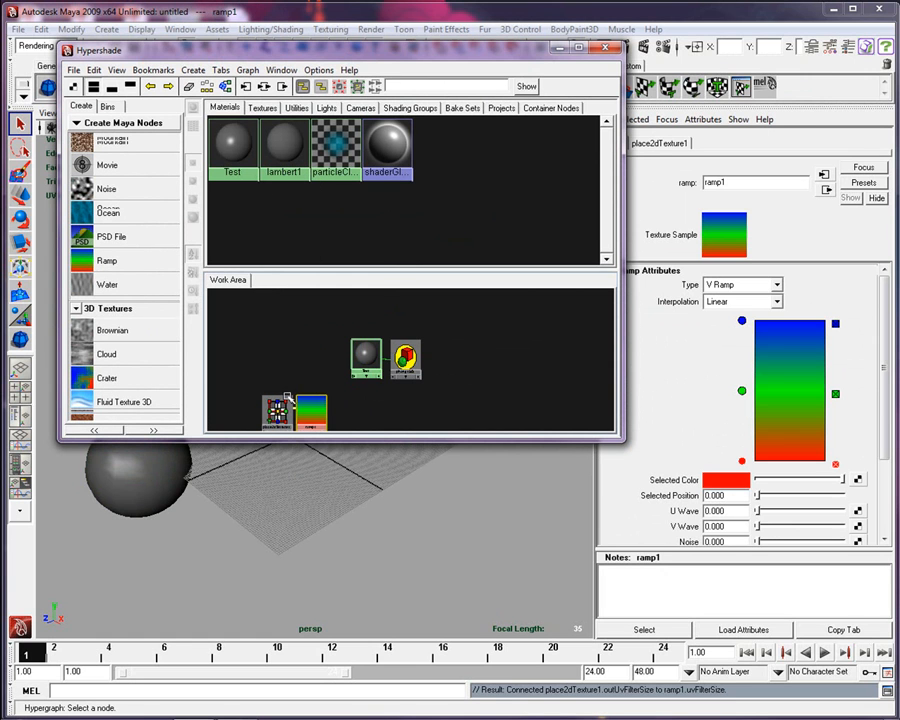
{"action": "left_click_drag", "start_coordinate": [311, 410], "coordinate": [305, 358]}
{"action": "left_click_drag", "start_coordinate": [284, 409], "coordinate": [266, 359]}
{"action": "right_click_drag", "start_coordinate": [368, 358], "coordinate": [453, 358], "text": "alt"}
{"action": "middle_click_drag", "start_coordinate": [456, 400], "coordinate": [600, 400], "text": "alt"}
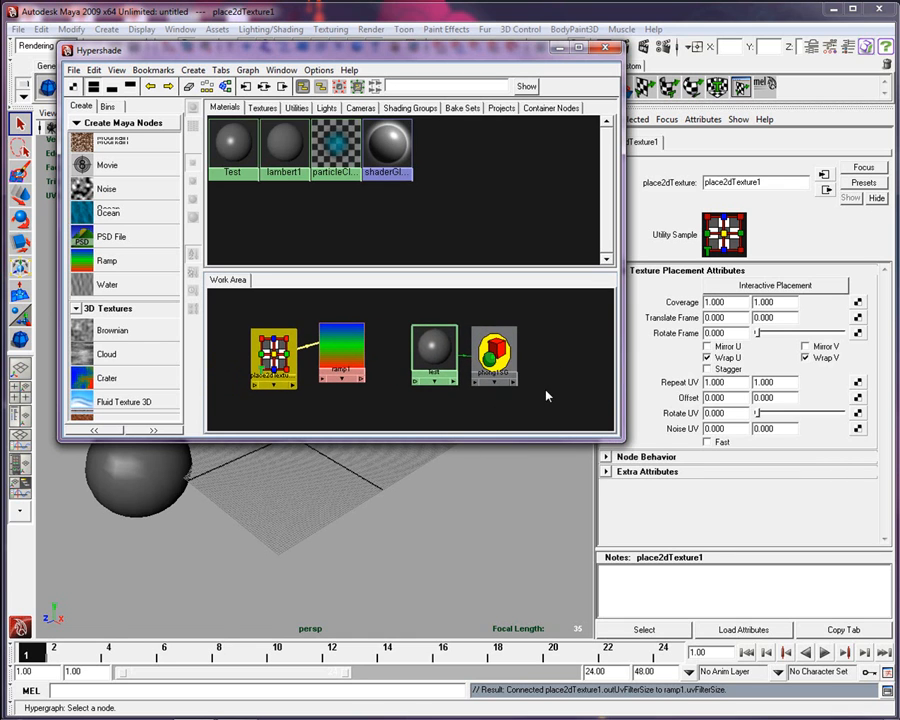
- Connect the ramp node's output to the color input of Test and uncover the sphere to check it
{"action": "left_click", "coordinate": [350, 379]}
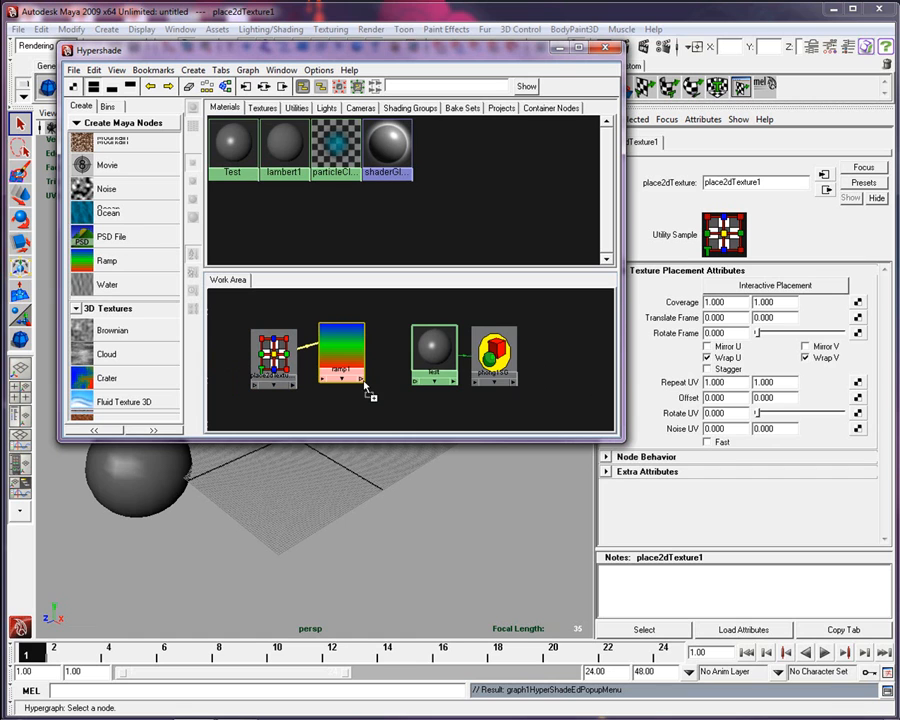
{"action": "left_click", "coordinate": [416, 387]}
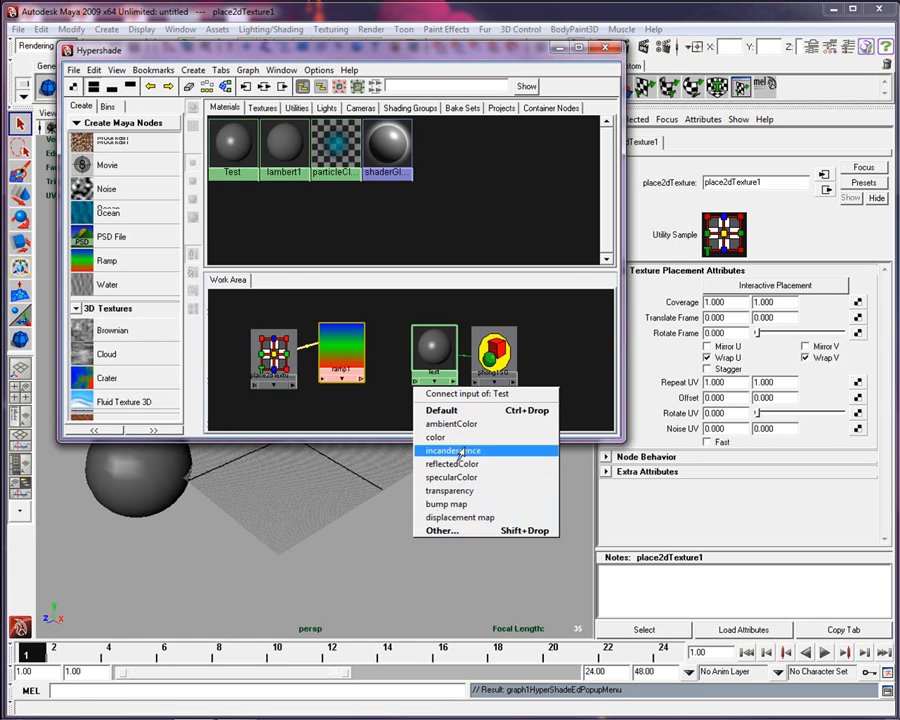
{"action": "left_click", "coordinate": [435, 438]}
{"action": "left_click_drag", "start_coordinate": [330, 60], "coordinate": [418, 57]}
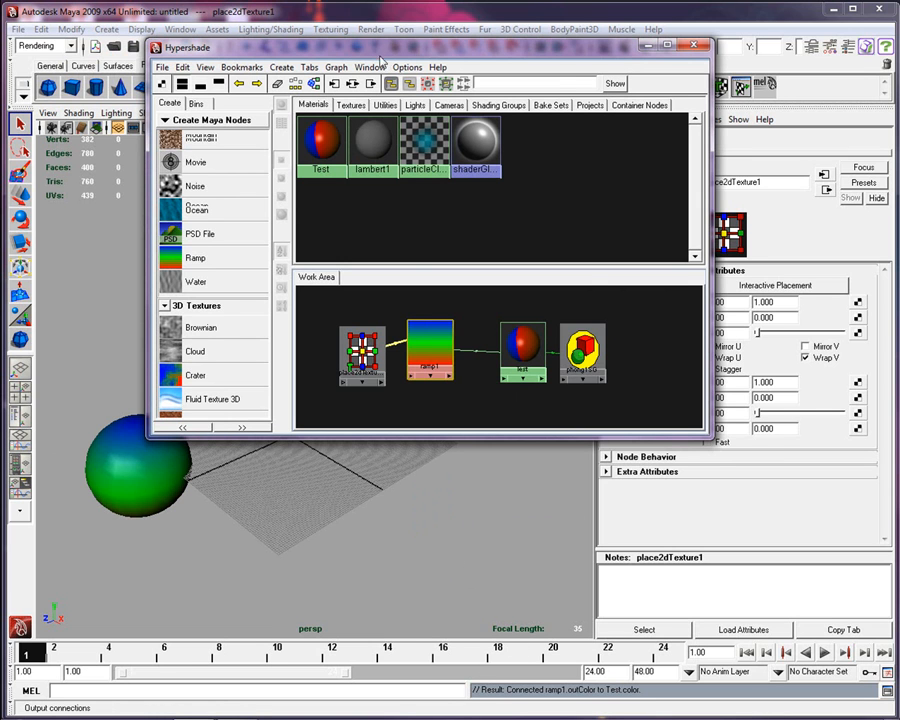
{"action": "left_click_drag", "start_coordinate": [386, 48], "coordinate": [344, 109]}
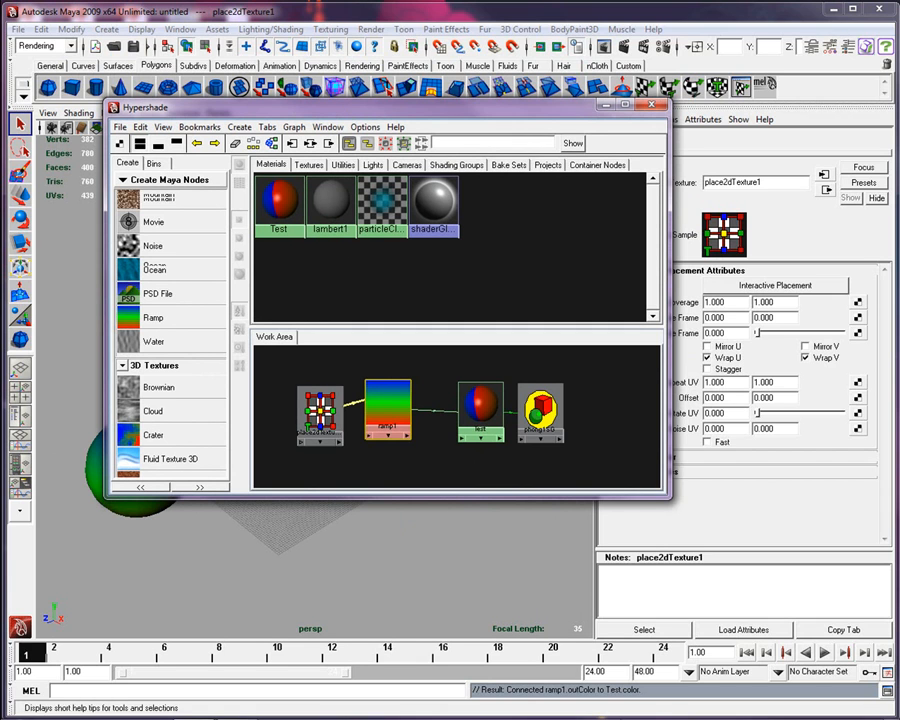
{"action": "mouse_move", "coordinate": [300, 718]}
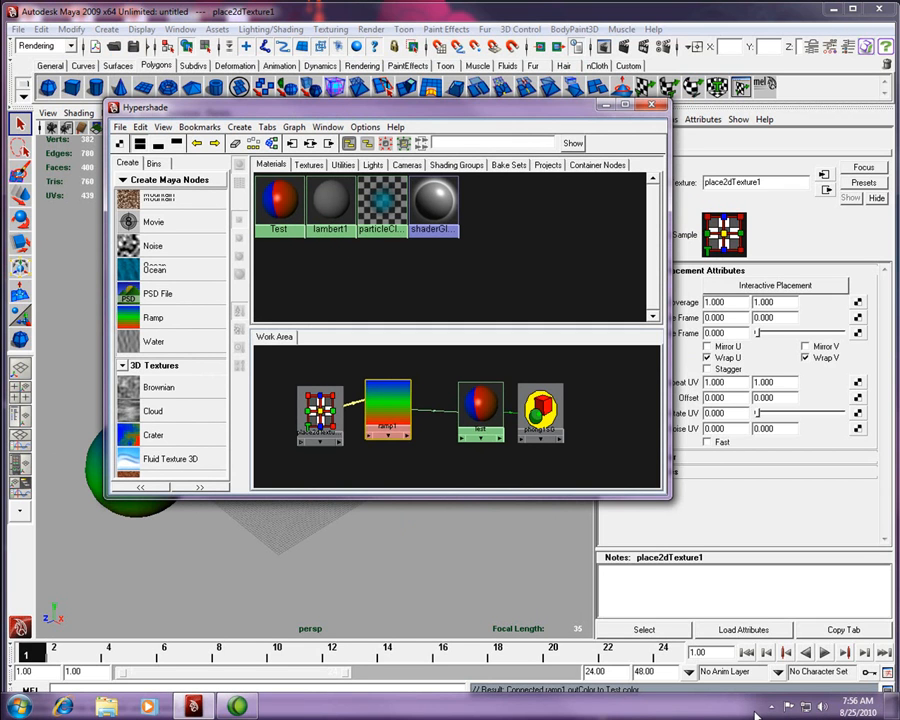